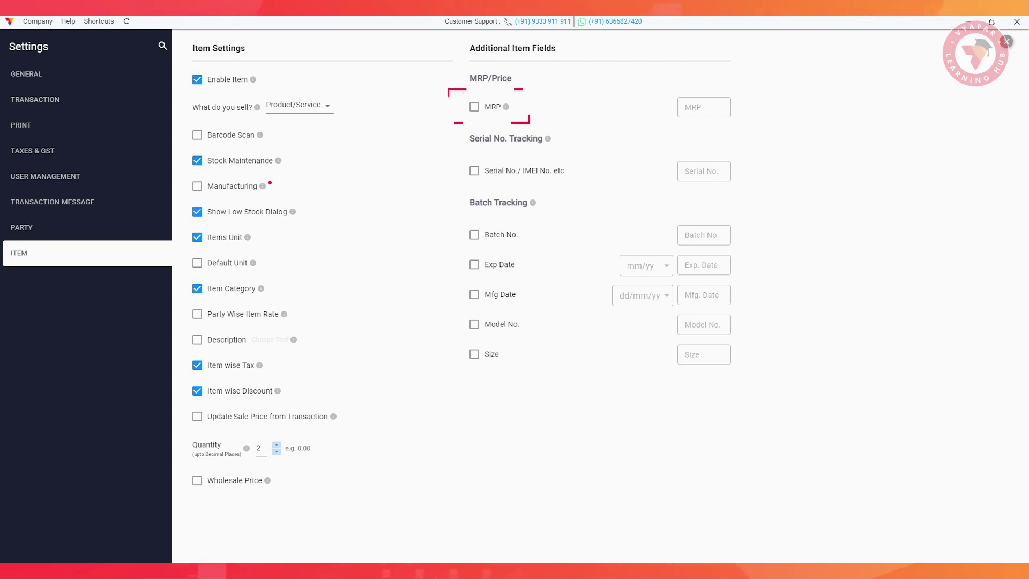
# Enable MRP with sale price calculation, and batch number tracking relabelled 'Colour'.
pyautogui.click(475, 107)
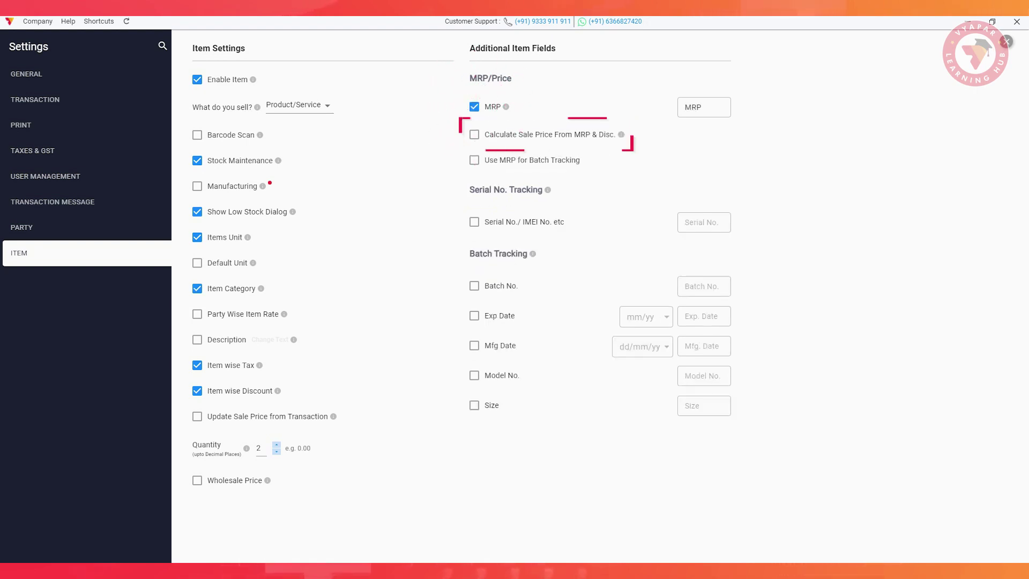
pyautogui.click(474, 134)
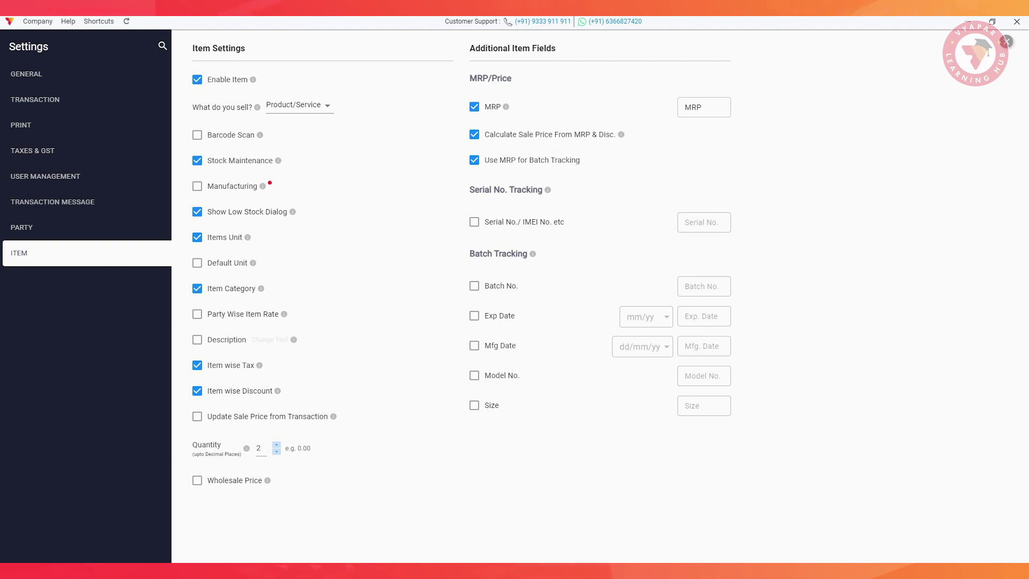
pyautogui.click(474, 285)
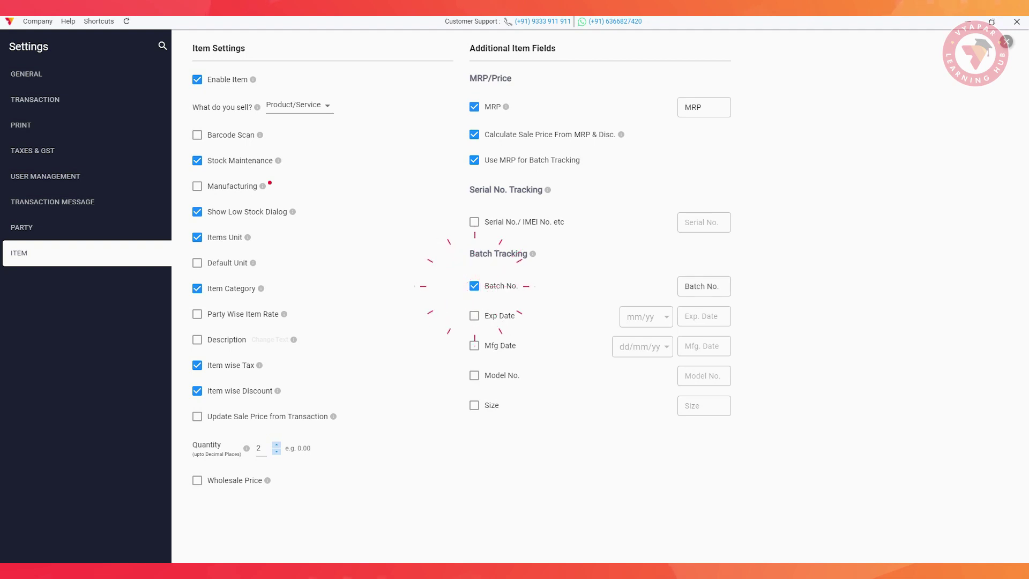
pyautogui.click(704, 286)
pyautogui.write('Colour')
# Enable model number tracking labelled 'Model name', size tracking and item descriptions.
pyautogui.click(474, 376)
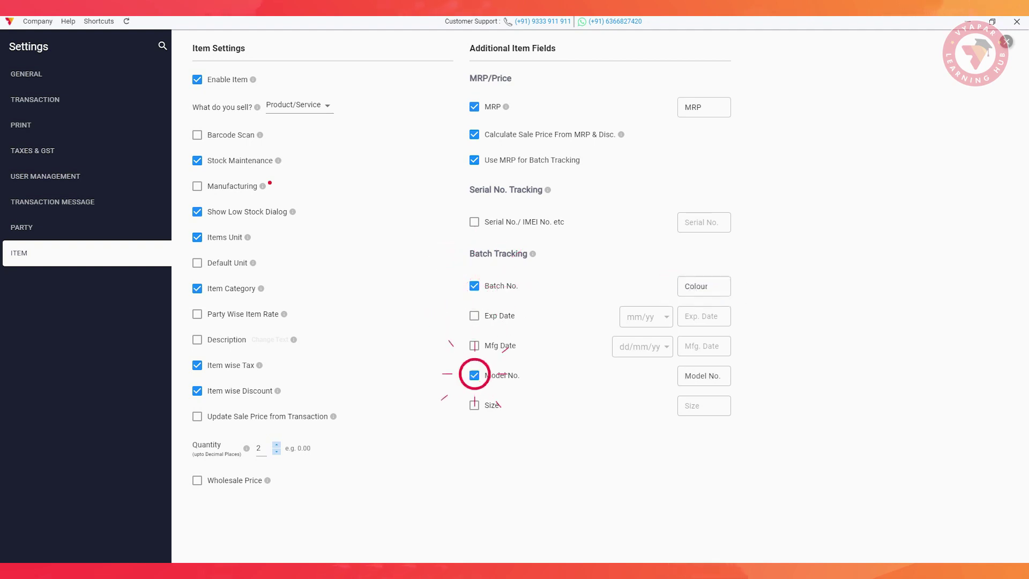
pyautogui.click(704, 376)
pyautogui.write('Mod')
pyautogui.write('el name')
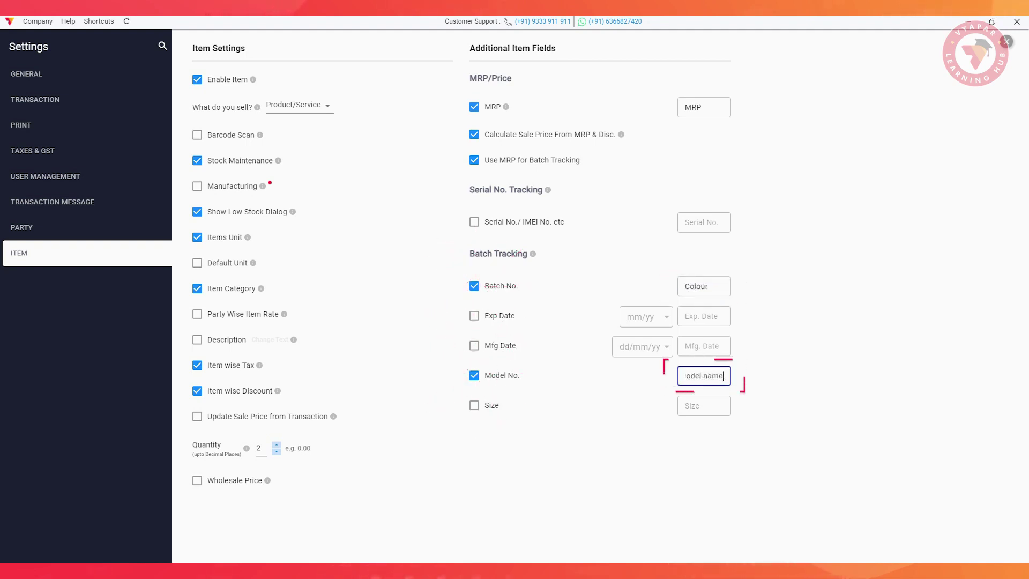
pyautogui.click(474, 405)
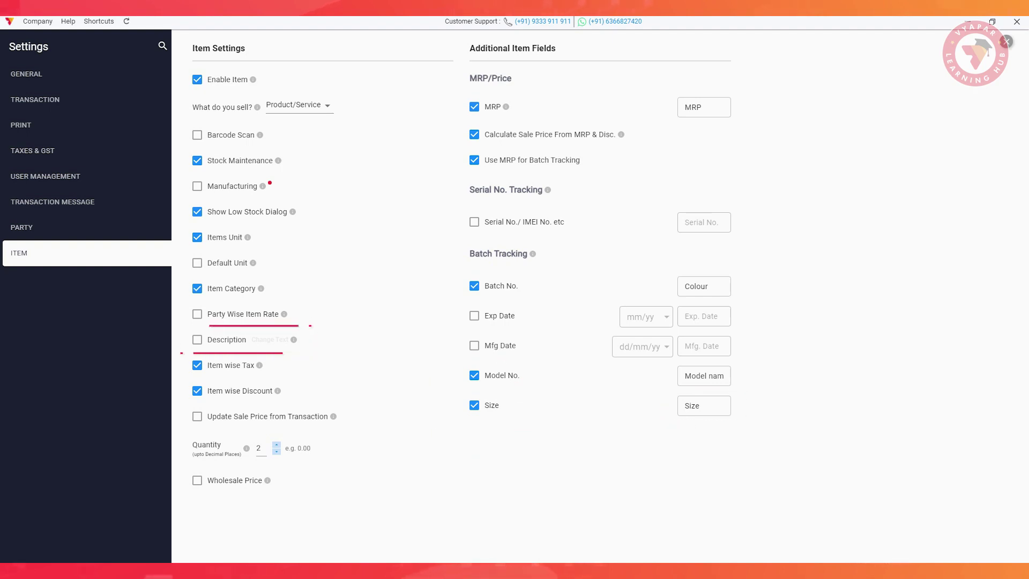
pyautogui.click(197, 339)
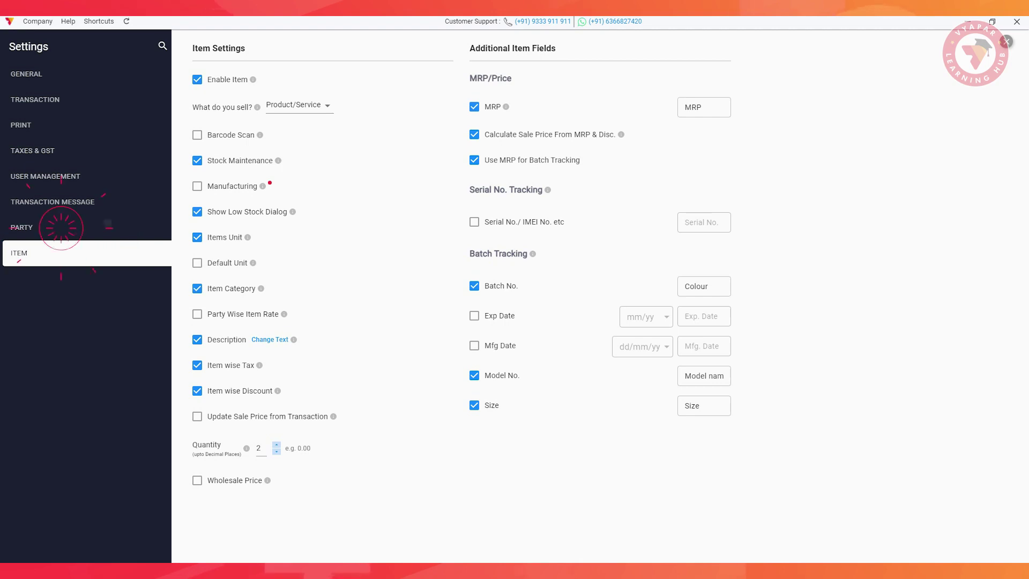
# In Party settings, turn off party grouping and enable shipping addresses.
pyautogui.click(61, 228)
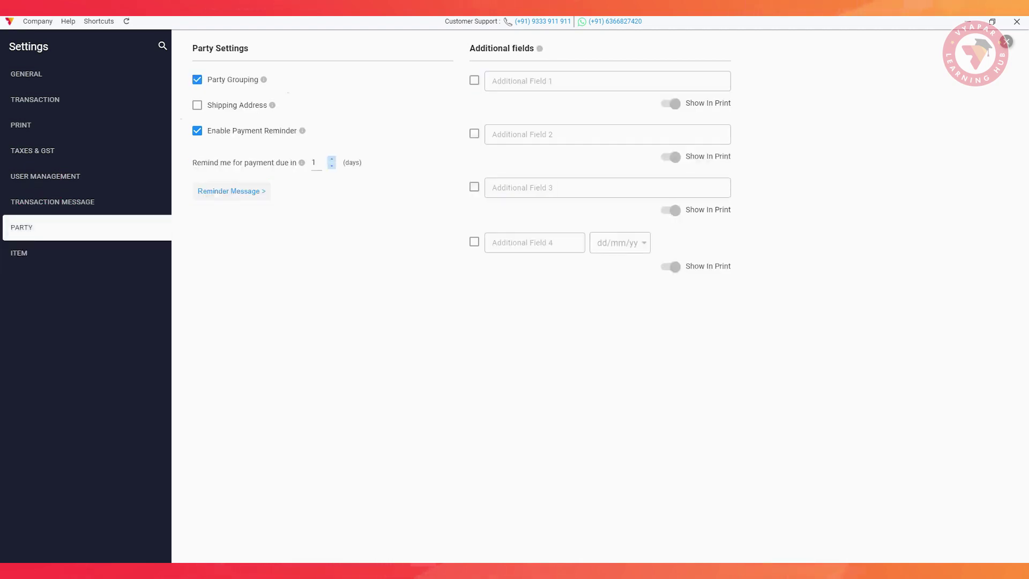
pyautogui.click(197, 105)
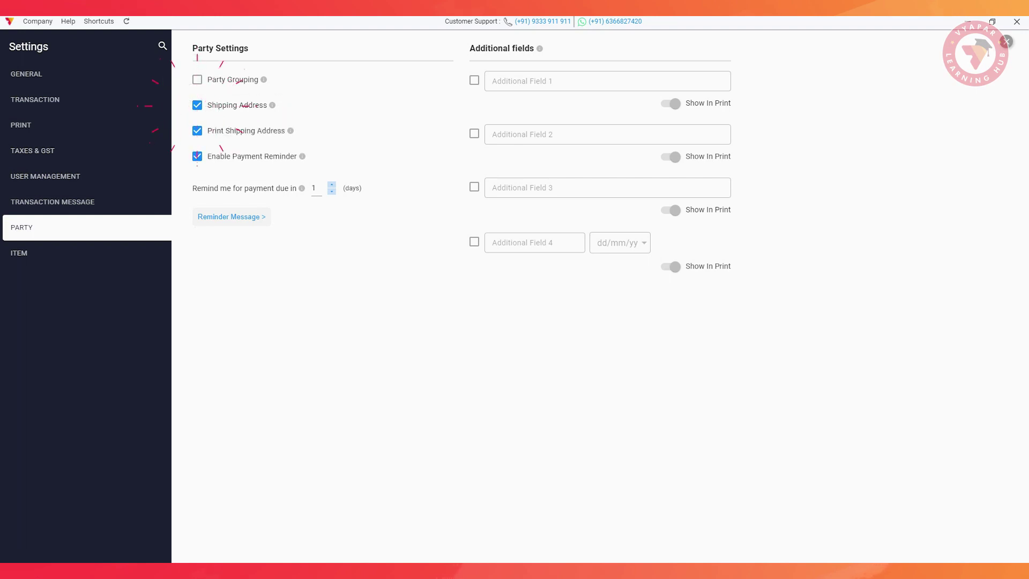
pyautogui.click(474, 80)
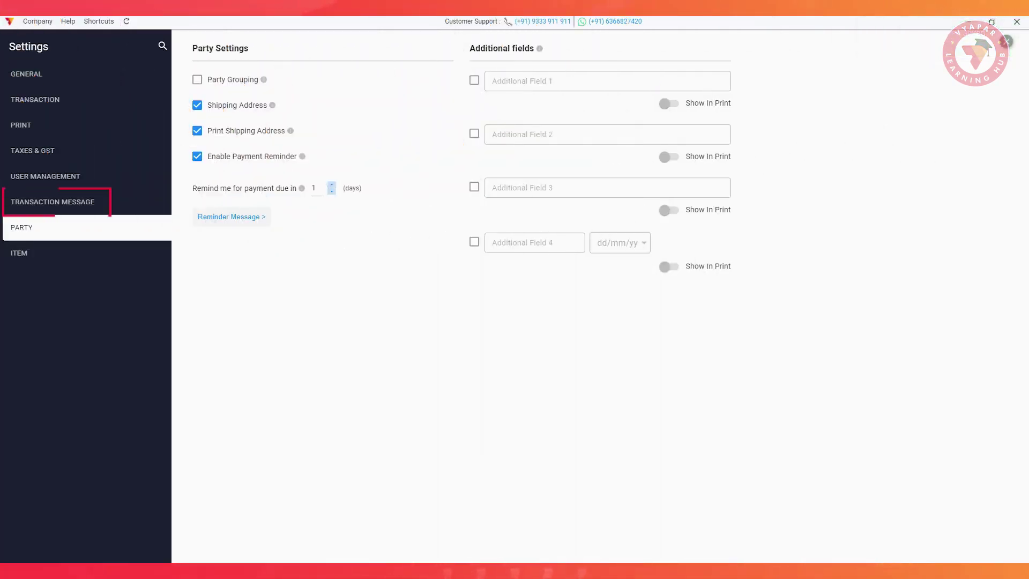
# In Transaction Message settings, log in to send messages via personal WhatsApp.
pyautogui.click(57, 202)
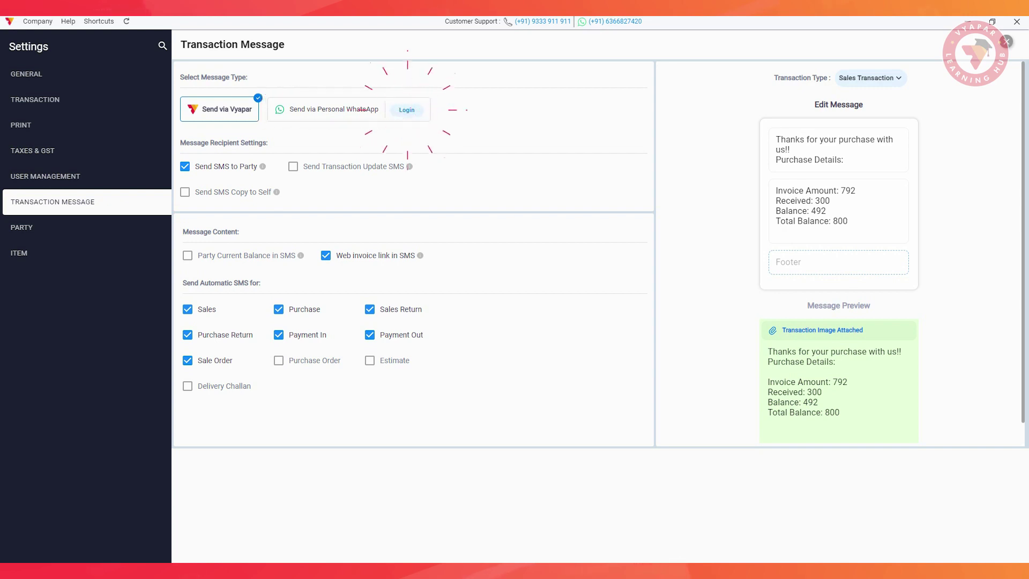
pyautogui.click(406, 109)
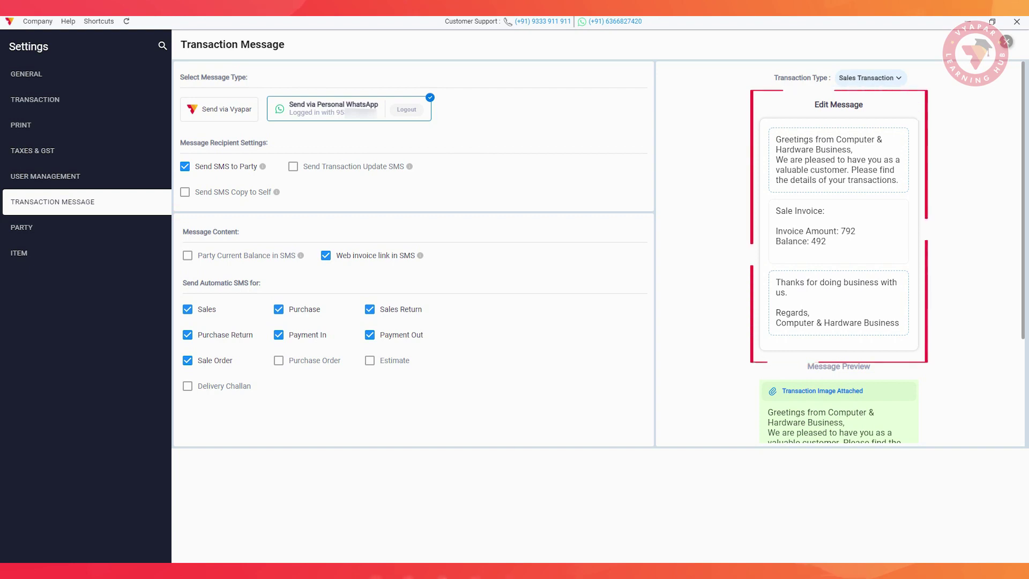
# Choose GST Theme 3 as the invoice print layout.
pyautogui.click(32, 125)
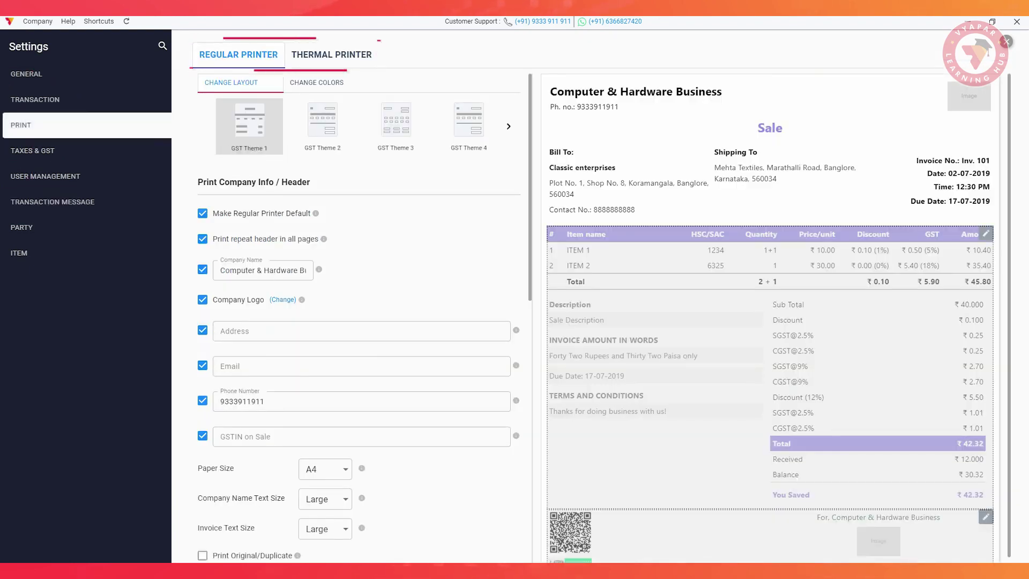
pyautogui.click(322, 127)
pyautogui.click(395, 126)
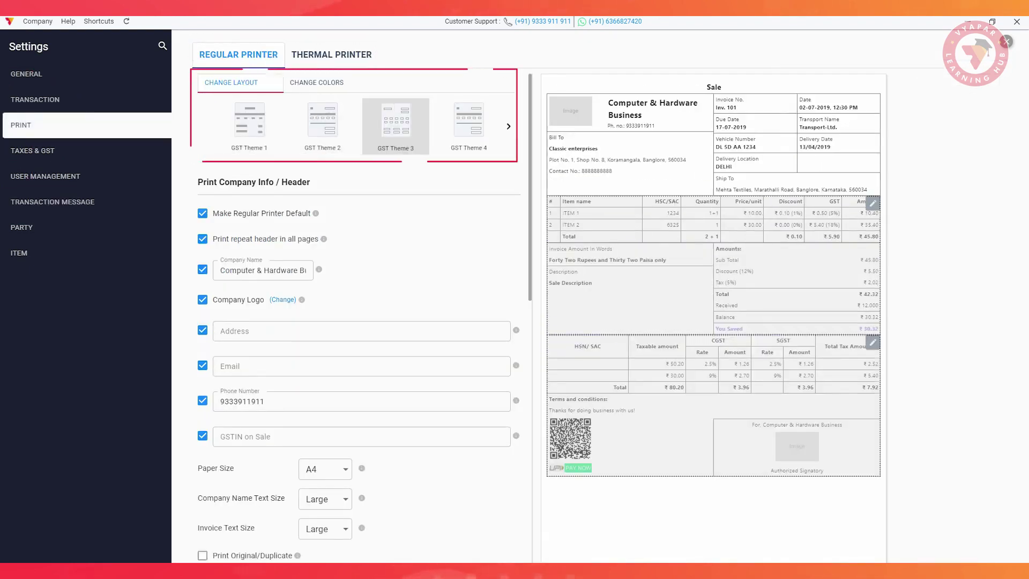
pyautogui.click(508, 127)
pyautogui.scroll(-5, 375, 366)
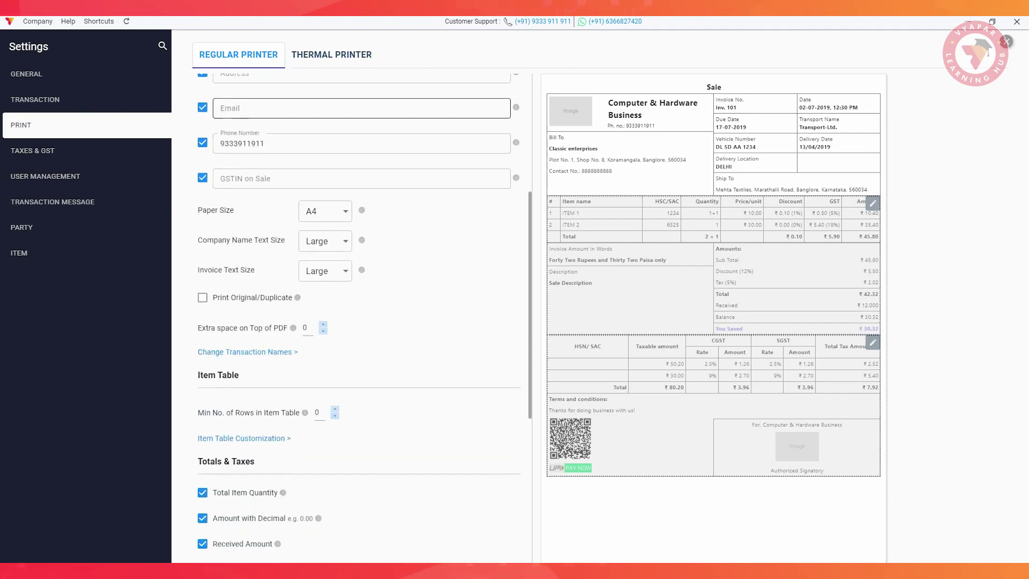
# Rename the Sale transaction to 'Invoice' and save the transaction names.
pyautogui.click(245, 348)
pyautogui.click(403, 110)
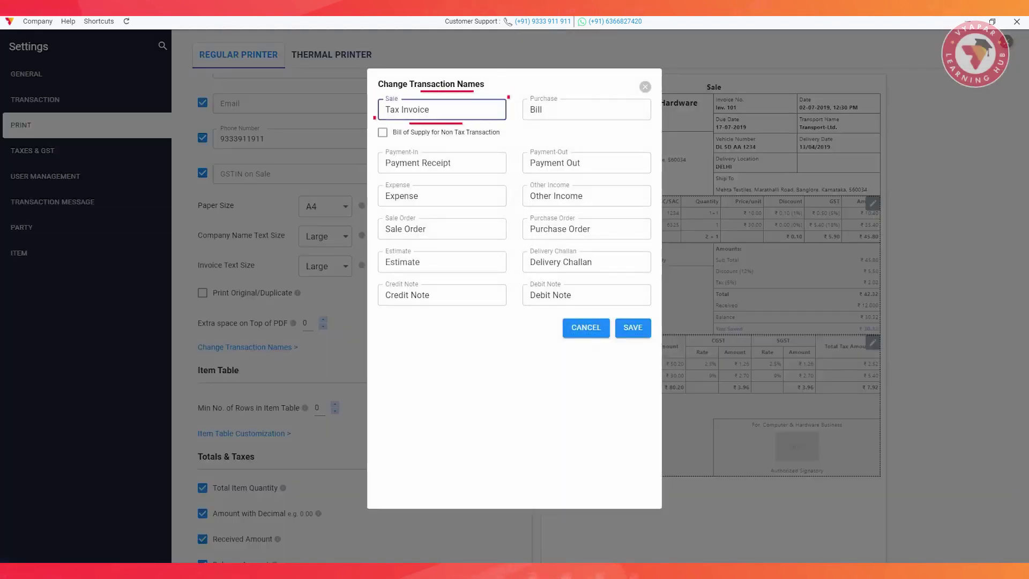
pyautogui.press('BackSpace')
pyautogui.press('BackSpace')
pyautogui.press('BackSpace')
pyautogui.press('BackSpace')
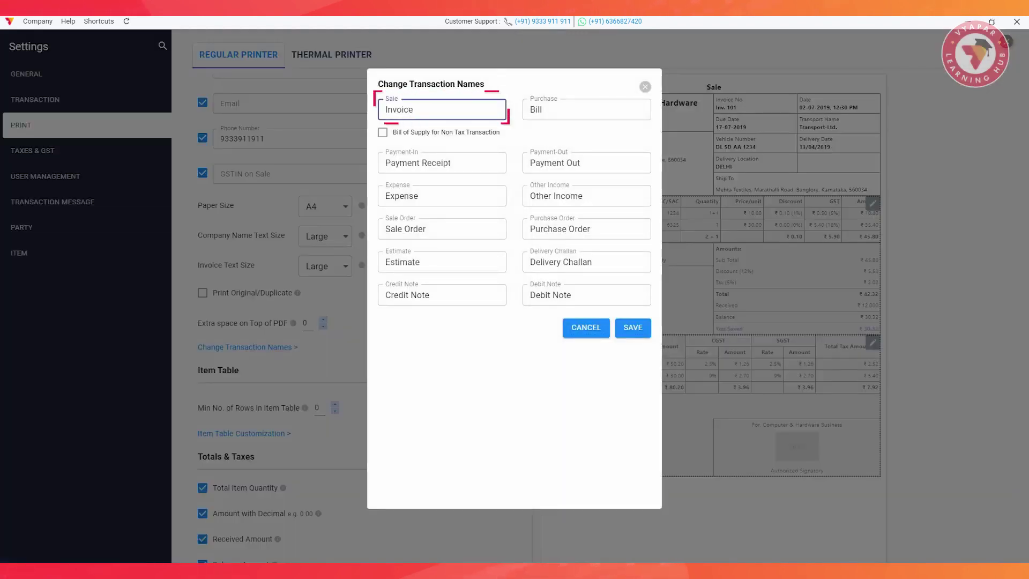
pyautogui.click(633, 328)
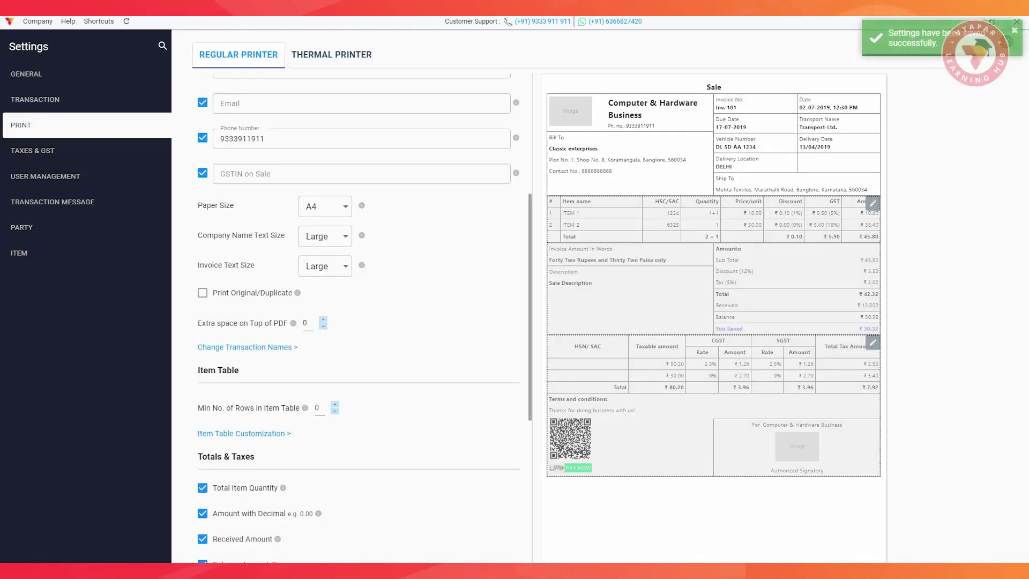
# Review and save the Terms and Conditions, then go to Transaction settings.
pyautogui.scroll(-6, 359, 316)
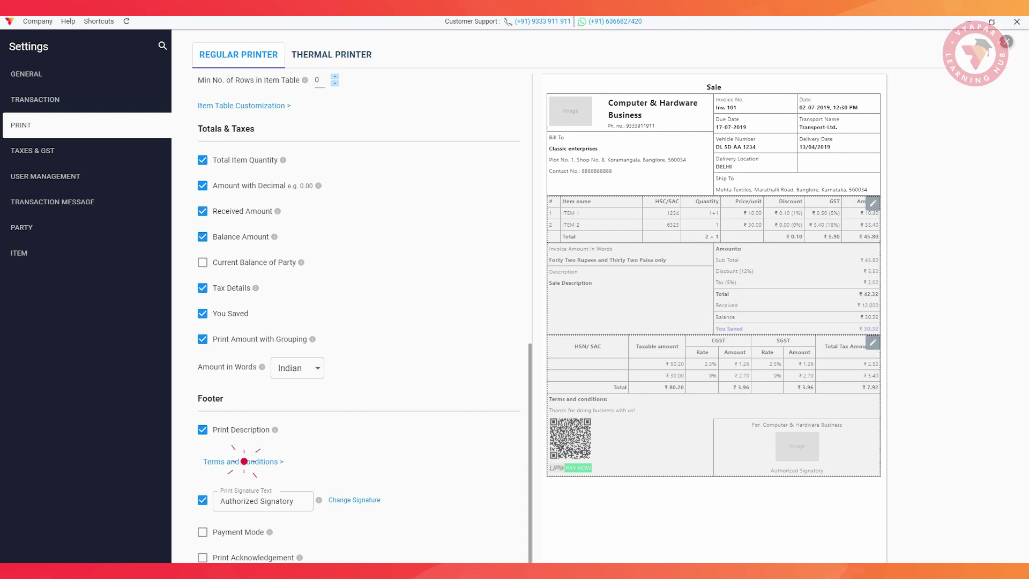
pyautogui.click(244, 462)
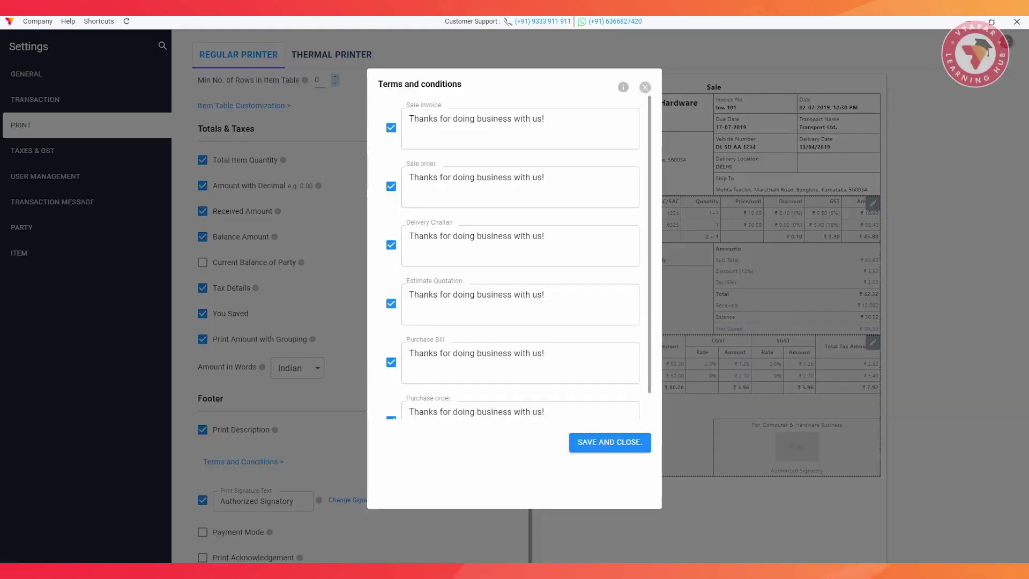
pyautogui.click(611, 441)
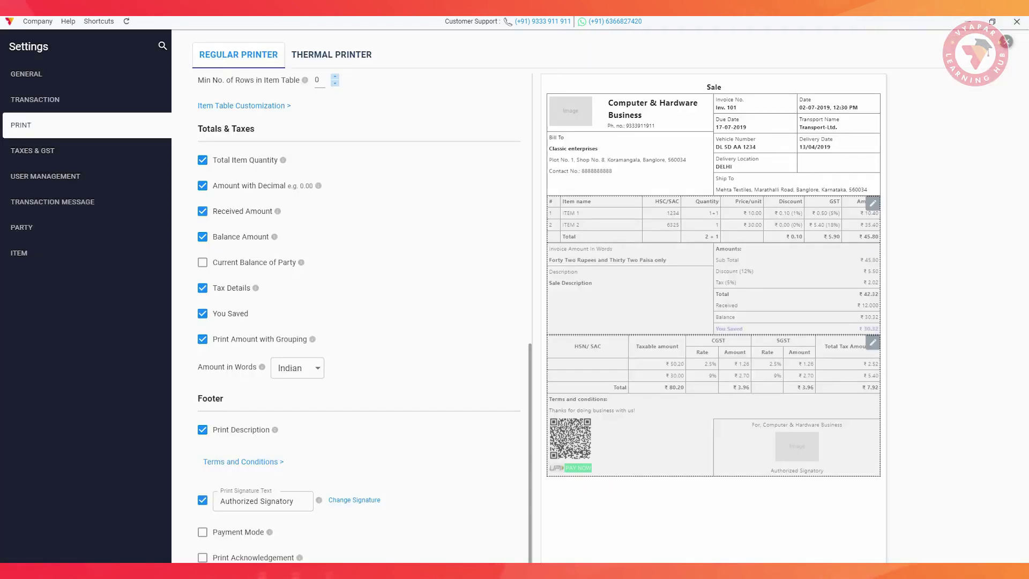
pyautogui.click(48, 99)
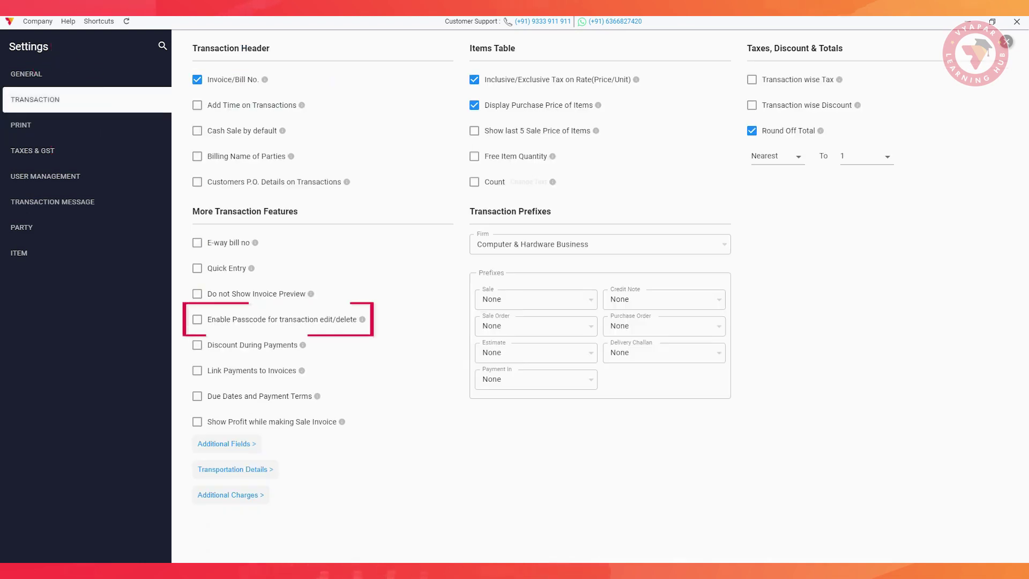
# Set a passcode for editing/deleting transactions, link payments to invoices, and show profit on sale invoices.
pyautogui.click(197, 319)
pyautogui.write('1234')
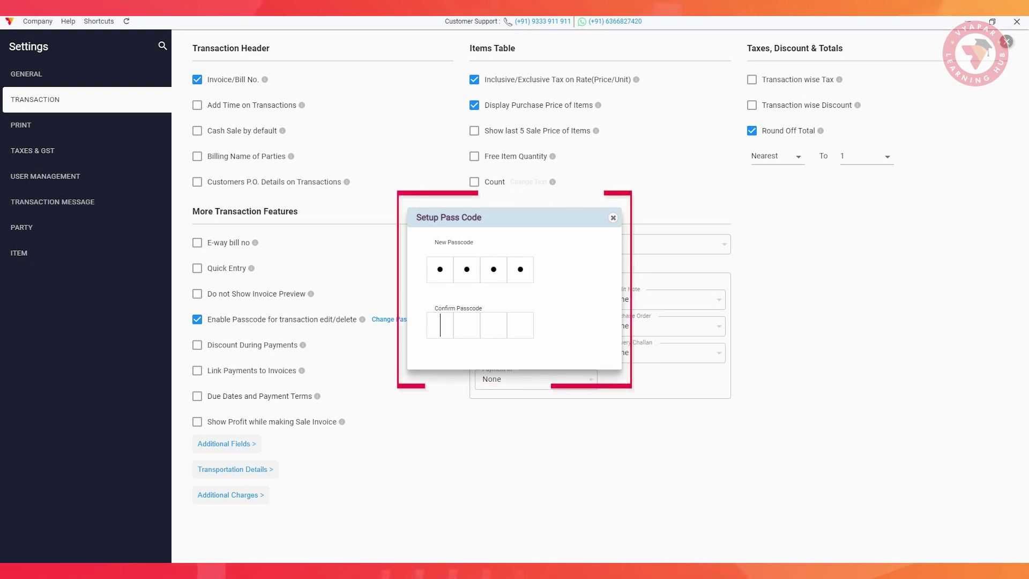
pyautogui.write('1234')
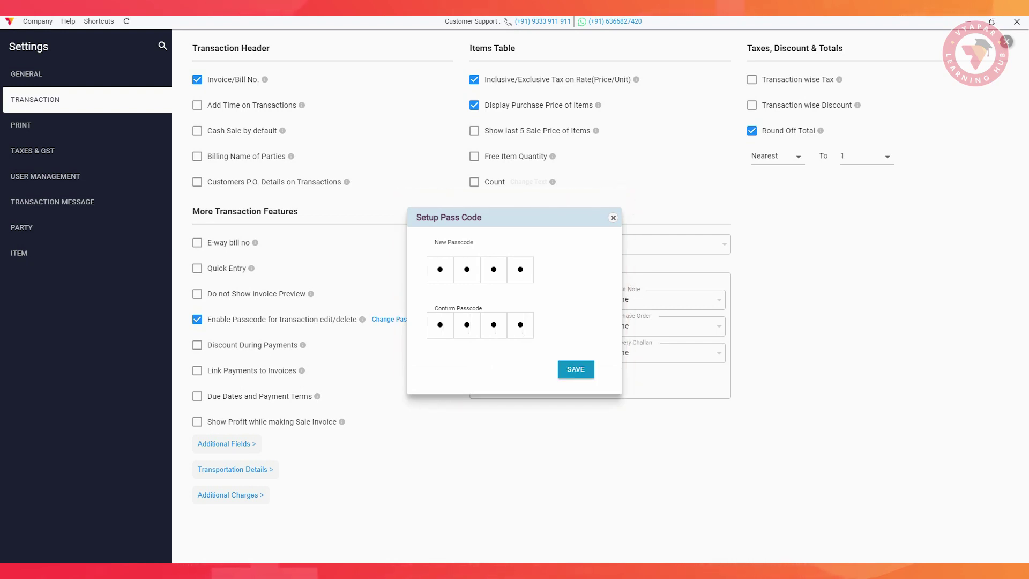
pyautogui.click(576, 369)
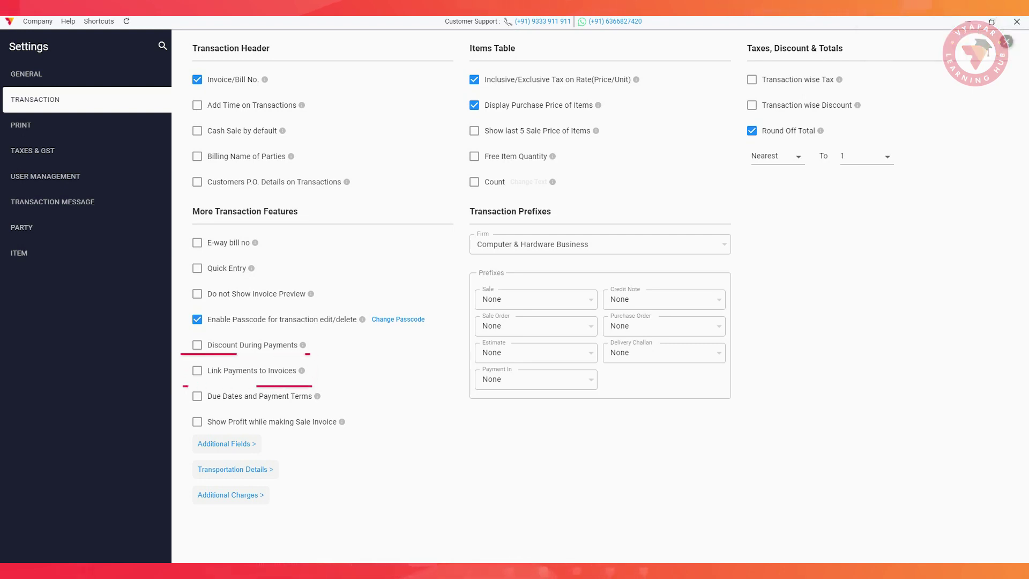
pyautogui.click(197, 371)
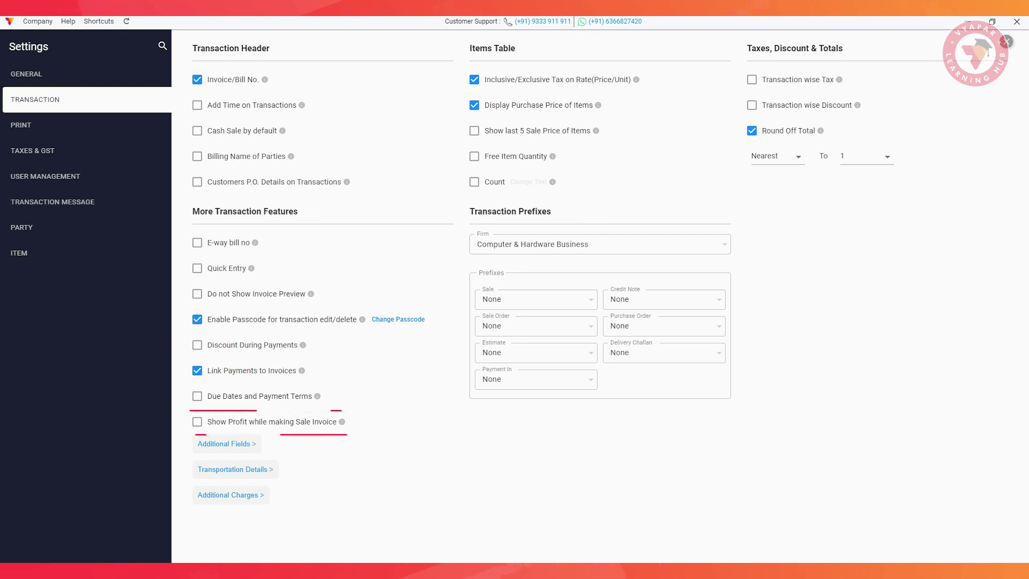
pyautogui.click(198, 421)
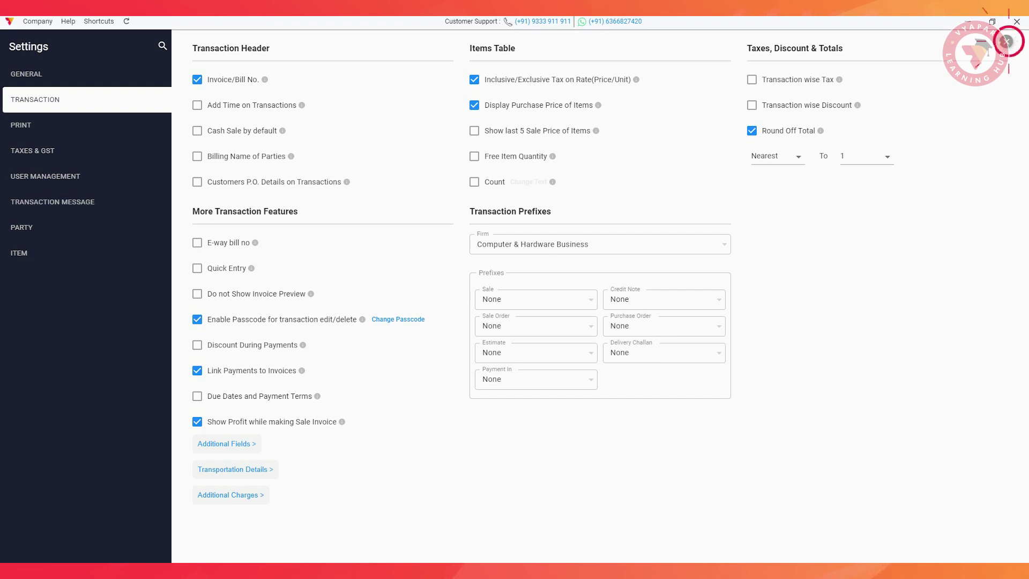
# Close Settings, visit Sync & Share, then open the Items list showing Hardisk.
pyautogui.click(1006, 41)
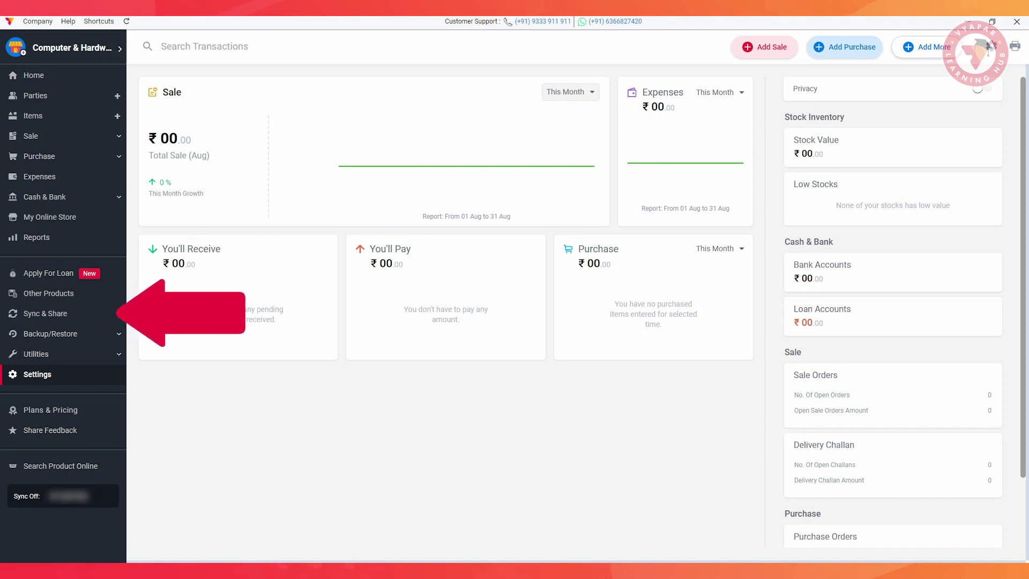
pyautogui.click(45, 314)
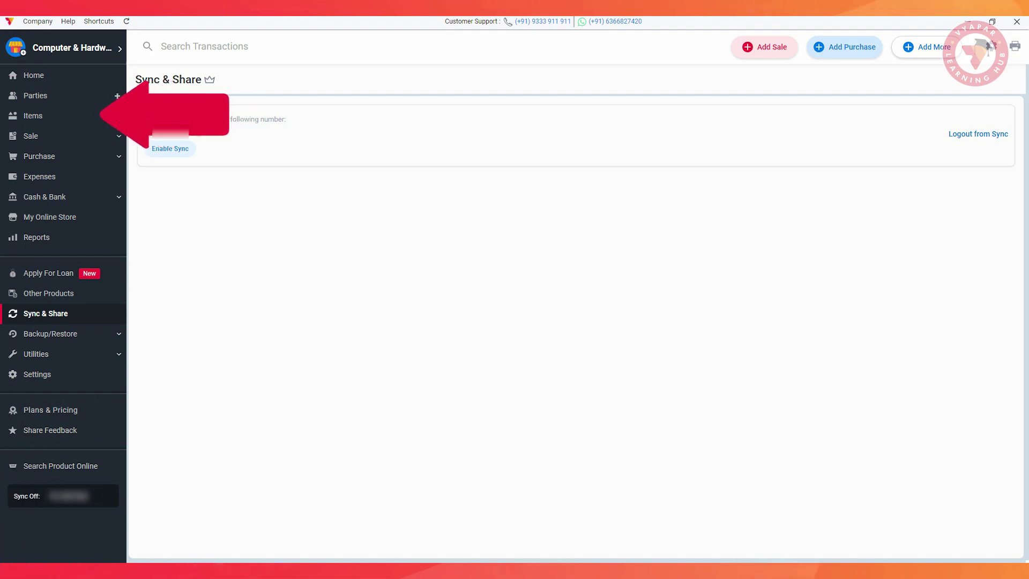
pyautogui.click(43, 116)
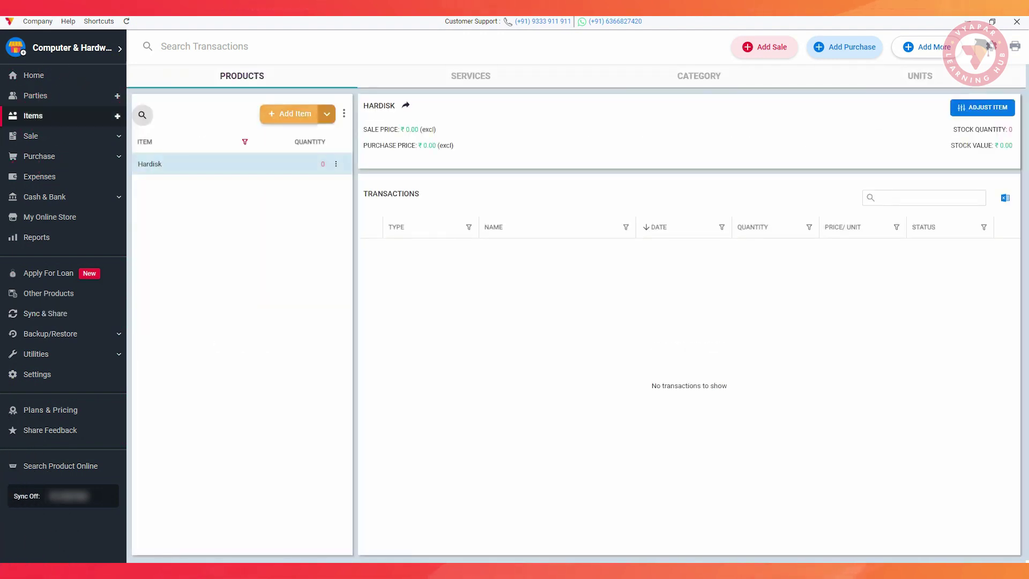
# Add item 'HP 250 G8 Notebook PC, Black' with HSN 123454 and item code 65445.
pyautogui.click(295, 114)
pyautogui.write('HP 250')
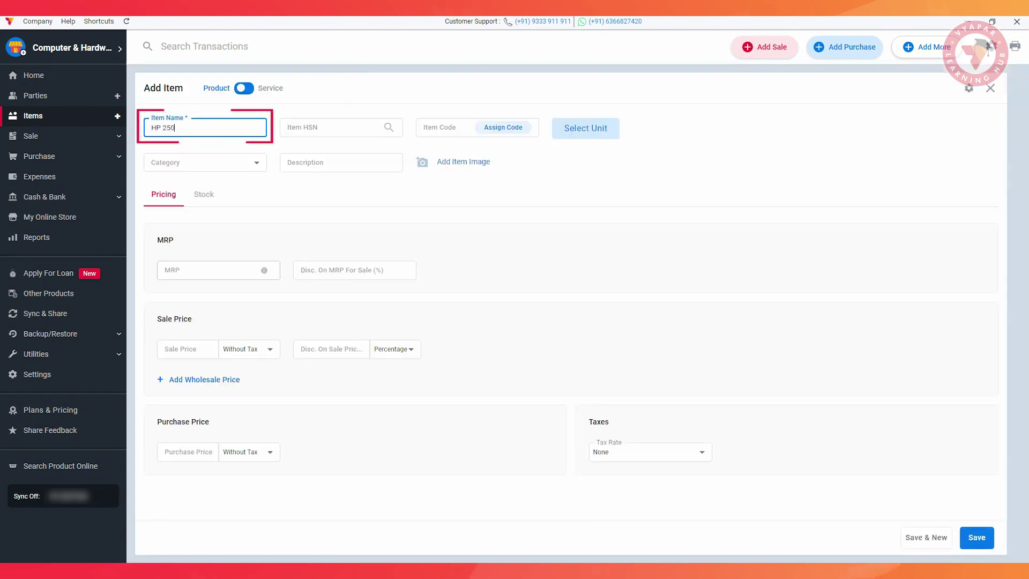
pyautogui.write(' G8 Noteb')
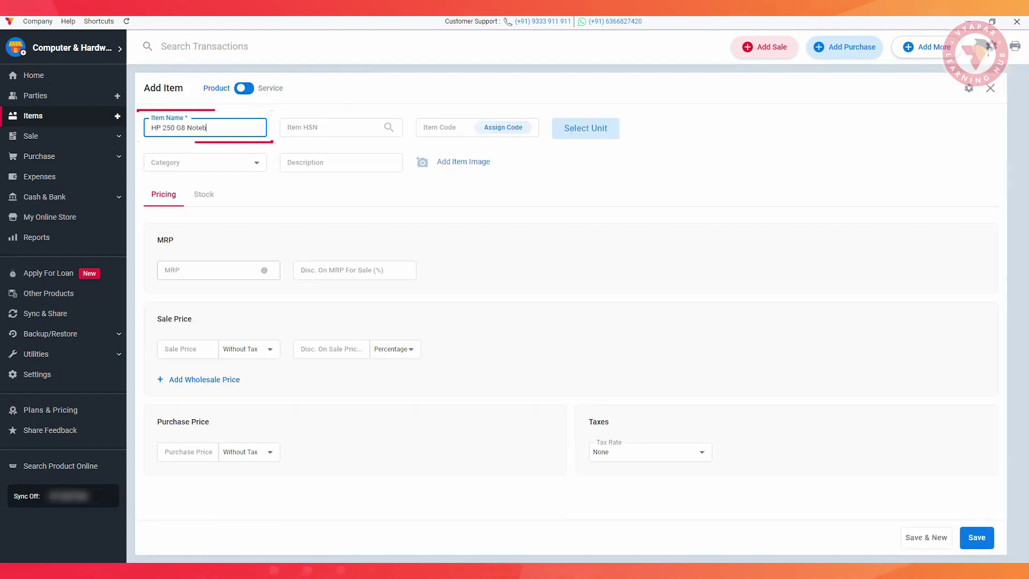
pyautogui.write('ook PC, Black')
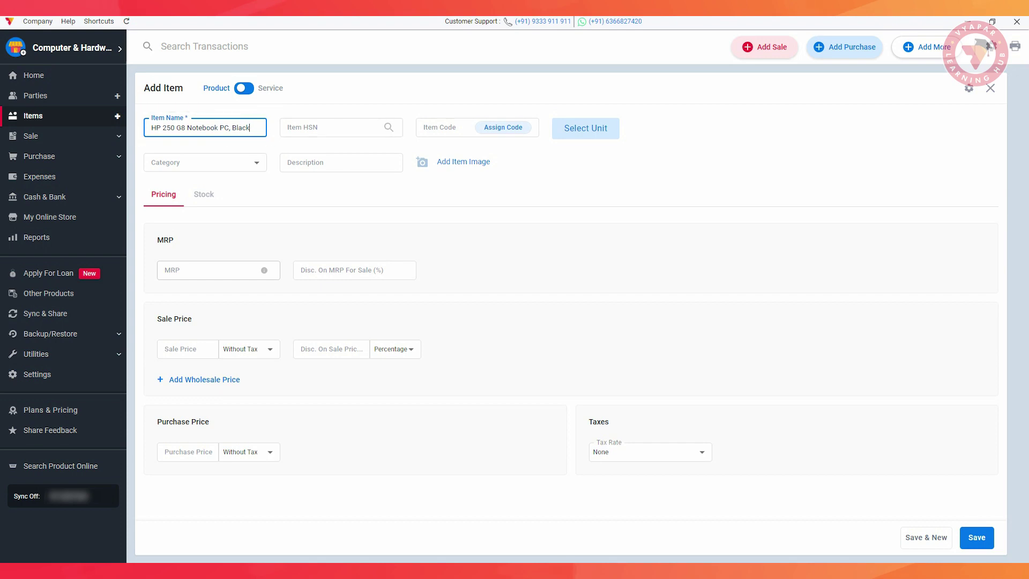
pyautogui.click(332, 127)
pyautogui.write('123454')
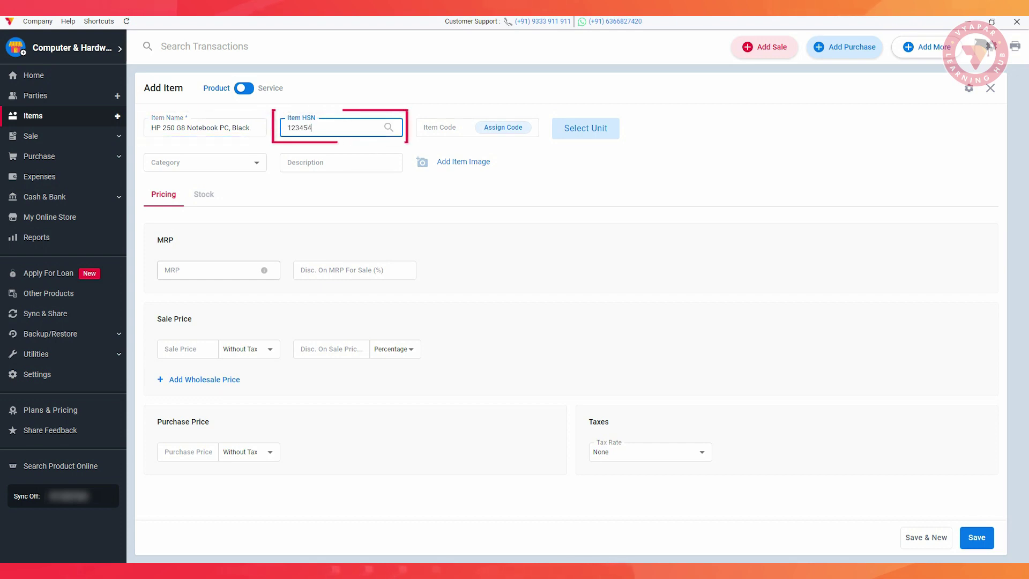
pyautogui.press('Tab')
pyautogui.write('65445')
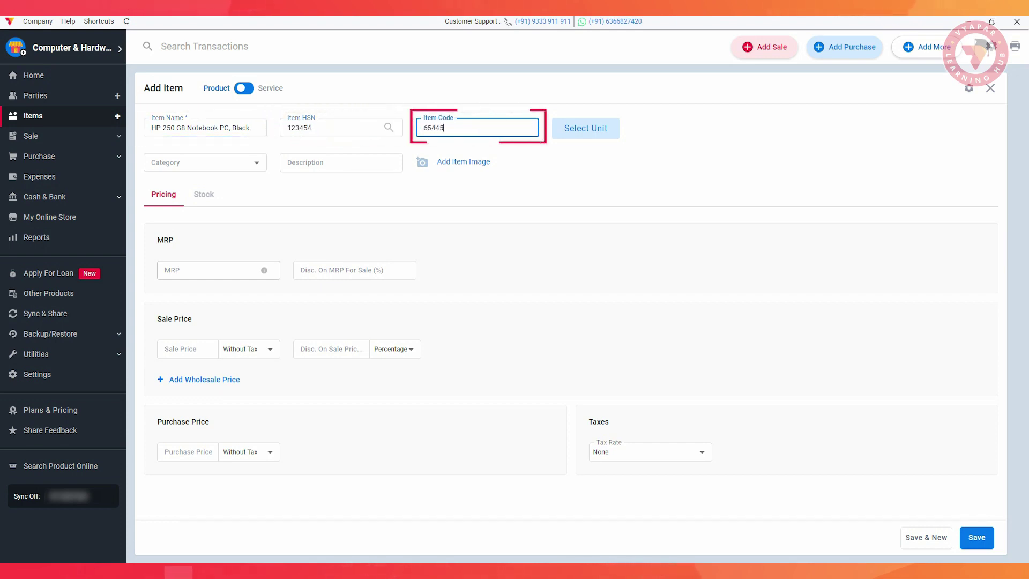
# Set the item's unit to PIECES (Pcs).
pyautogui.click(586, 127)
pyautogui.click(503, 290)
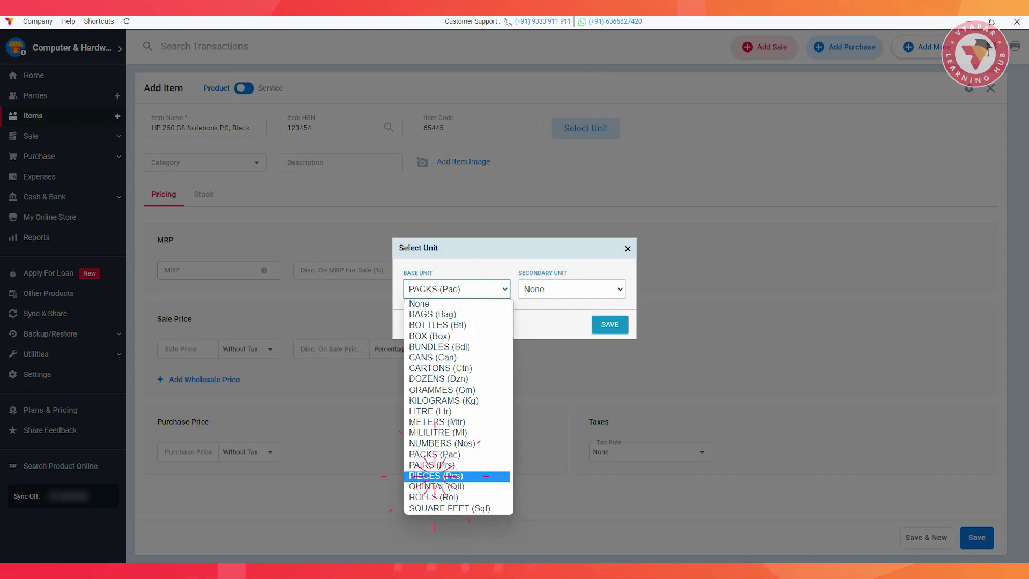
pyautogui.click(436, 475)
pyautogui.click(610, 324)
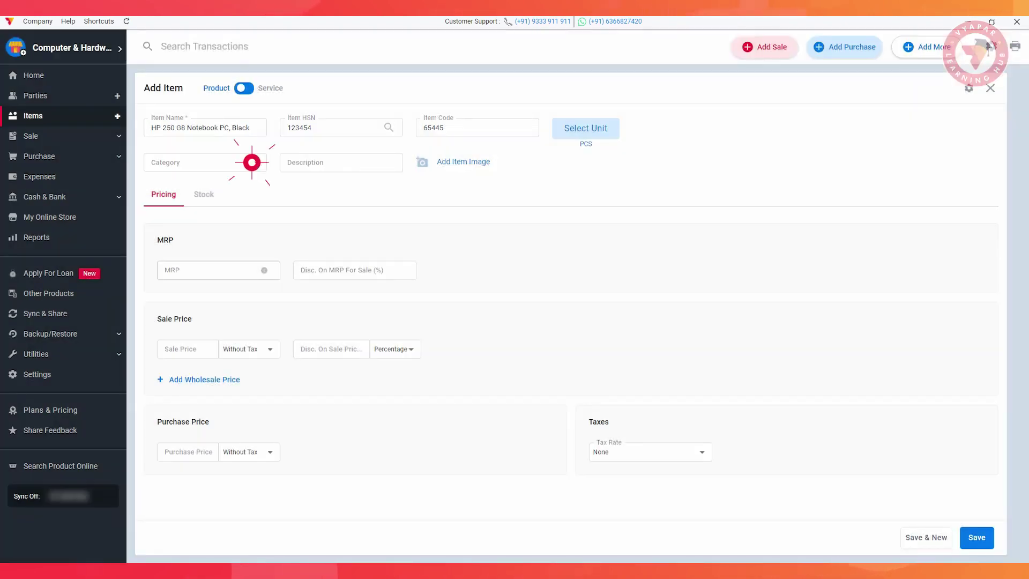
# Put the item in category HP with description '11Th Generation, HD(1366*768)'.
pyautogui.click(251, 162)
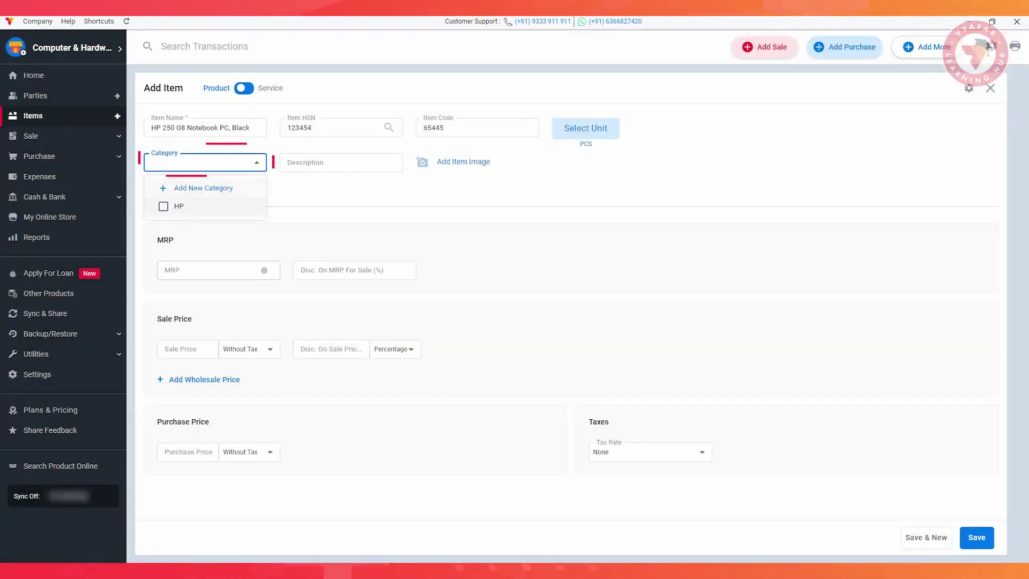
pyautogui.click(166, 206)
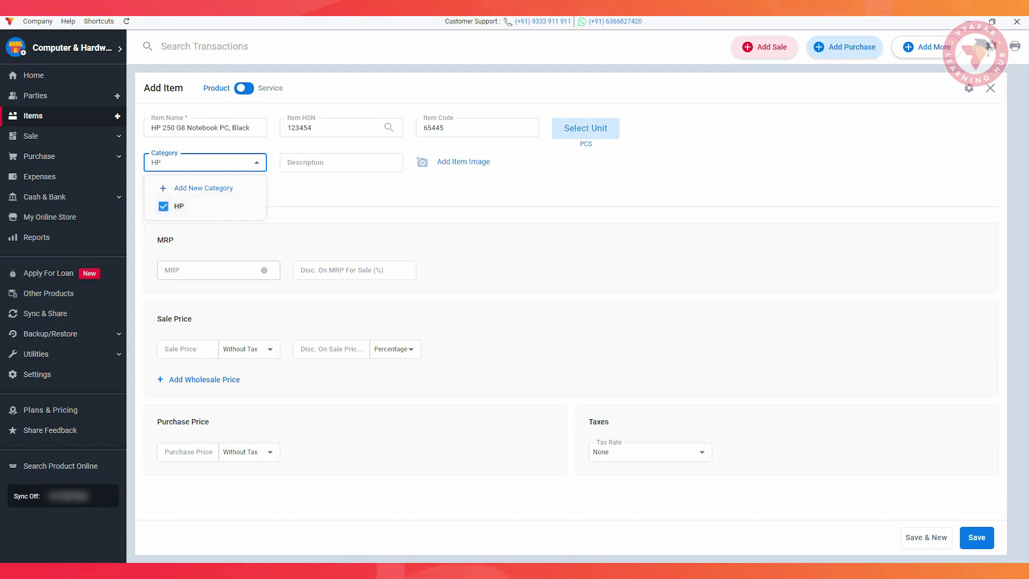
pyautogui.press('Escape')
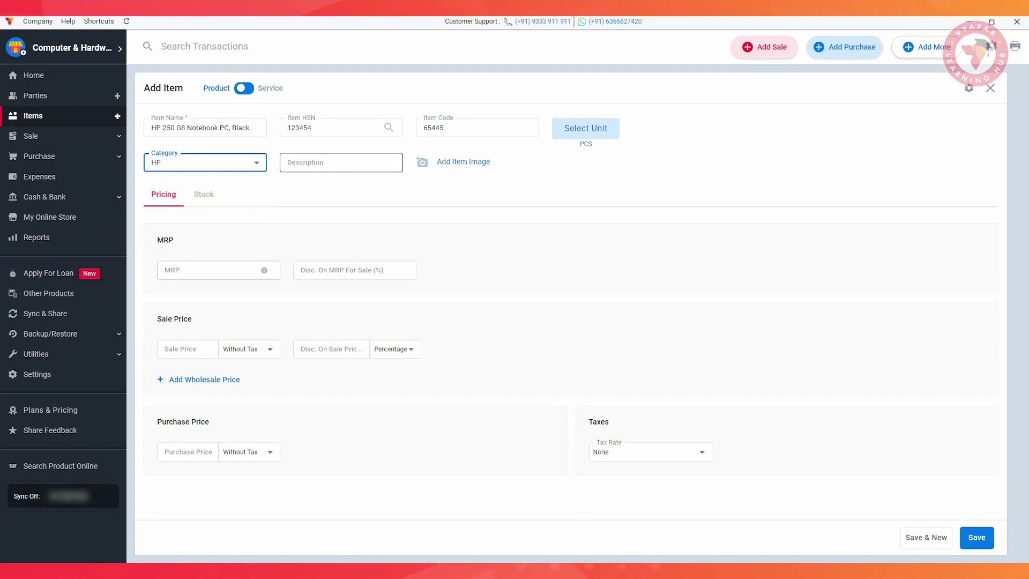
pyautogui.click(341, 162)
pyautogui.write('11')
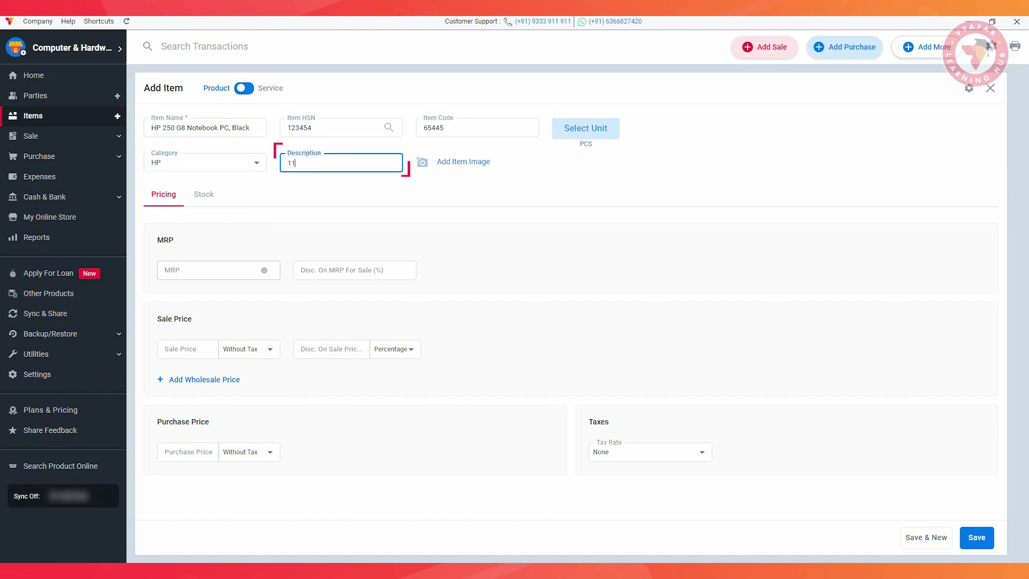
pyautogui.write('Th Generation, HD(1366*768)')
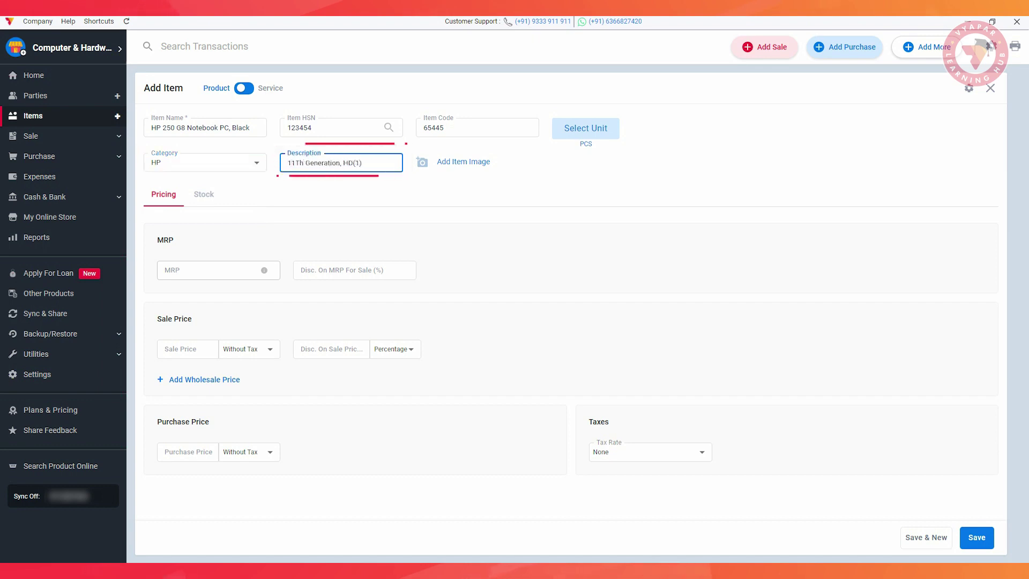
pyautogui.click(457, 162)
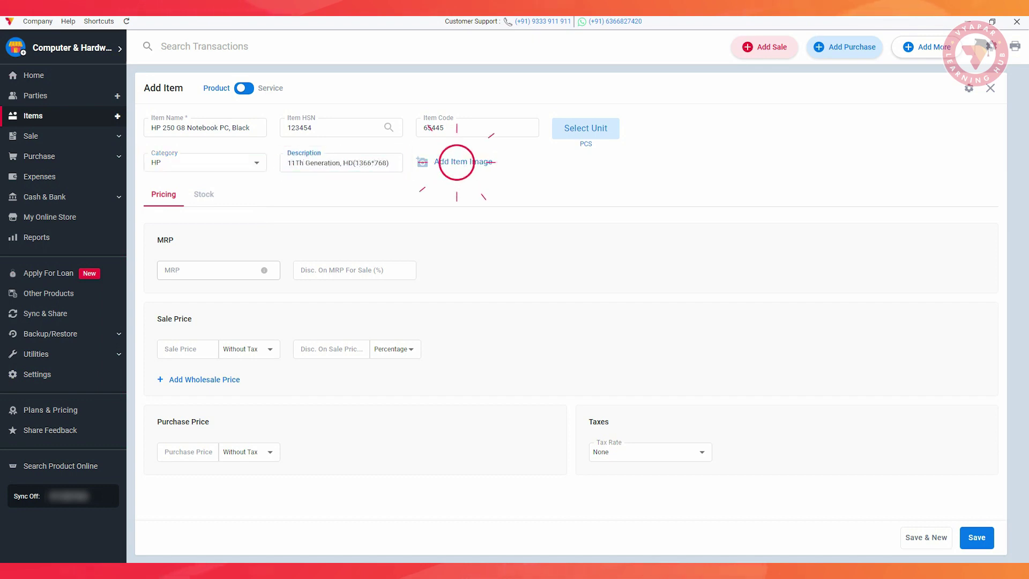
# Attach and crop the 'download (13)' laptop image for the item.
pyautogui.click(123, 107)
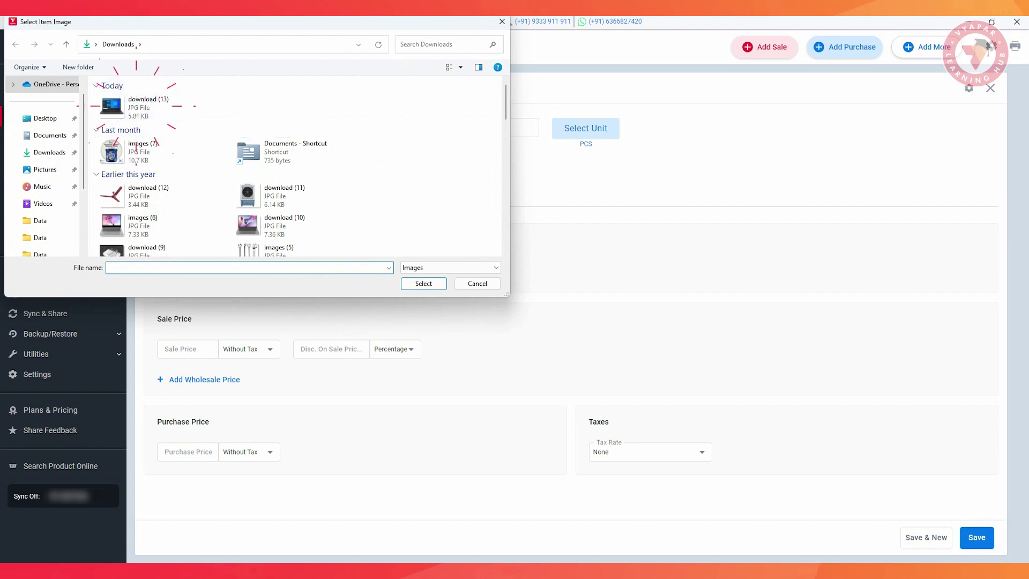
pyautogui.click(424, 283)
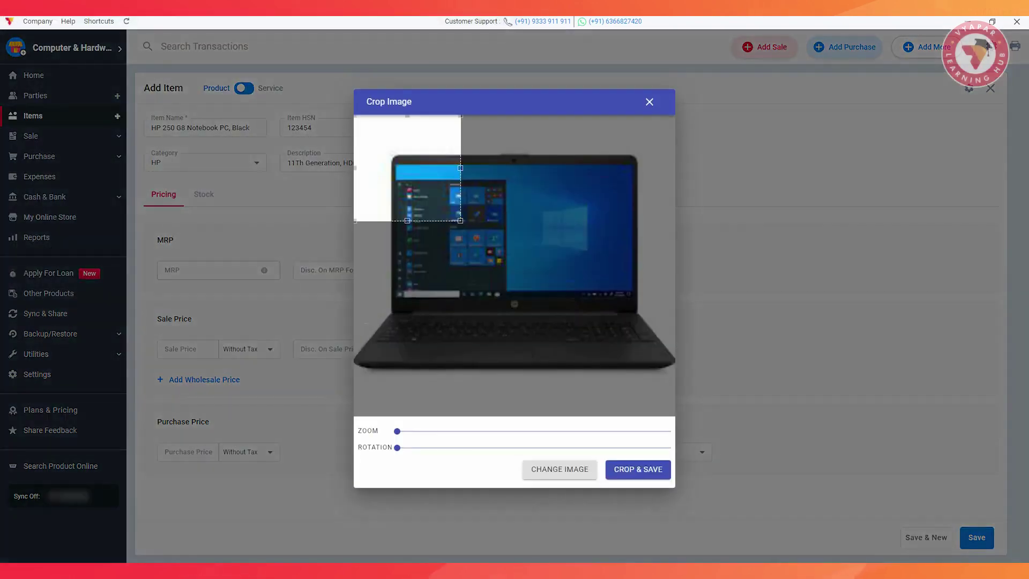
pyautogui.click(637, 470)
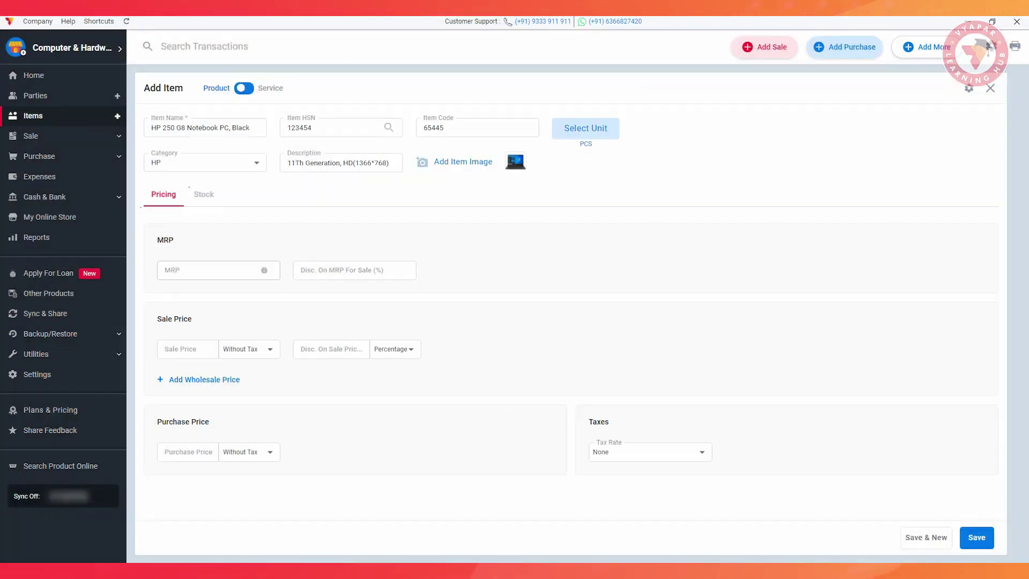
# Set MRP 60899, purchase price 54999 and tax rate GST@18%.
pyautogui.click(219, 269)
pyautogui.write('60899')
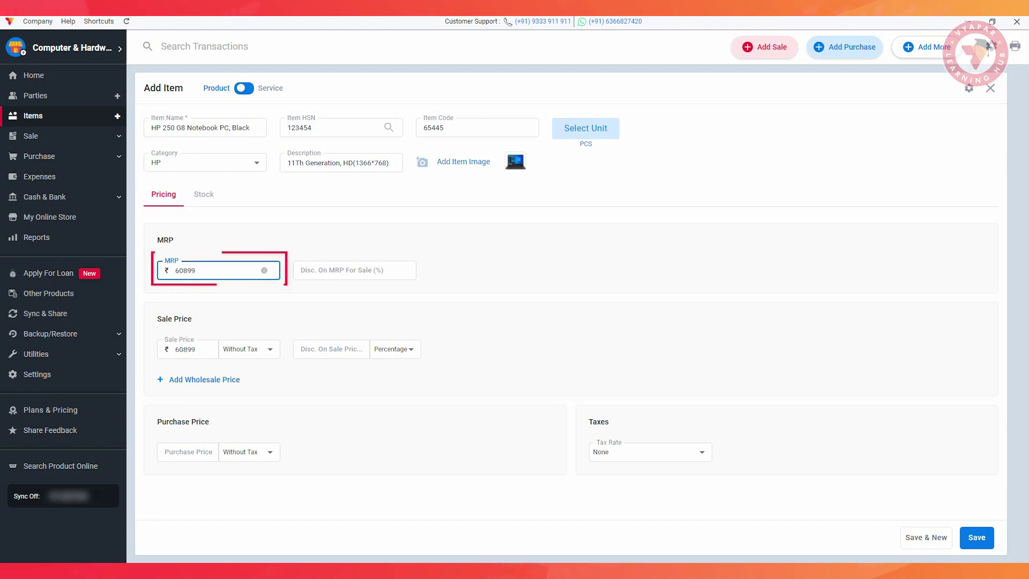
pyautogui.click(187, 452)
pyautogui.write('54999')
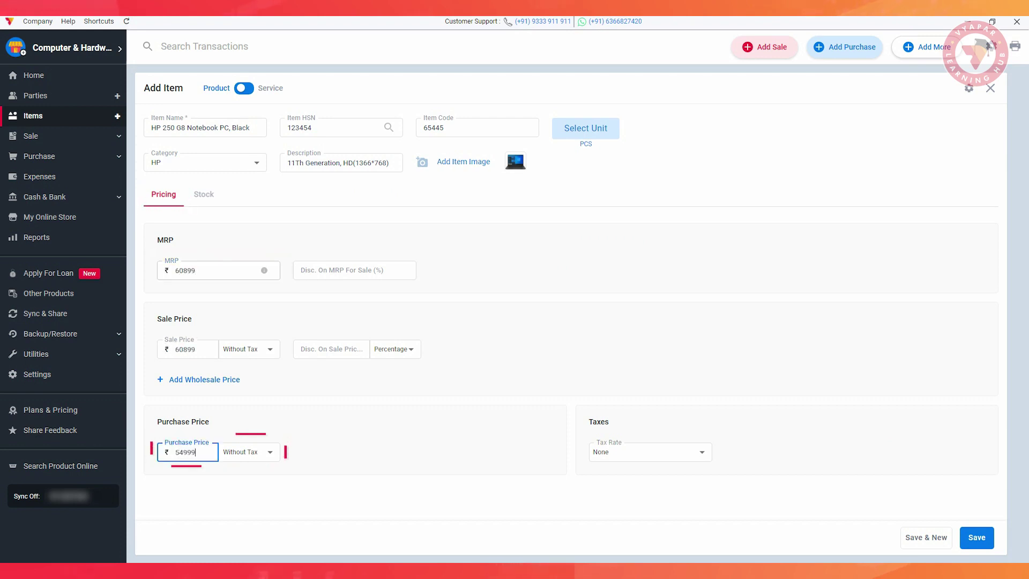
pyautogui.click(700, 452)
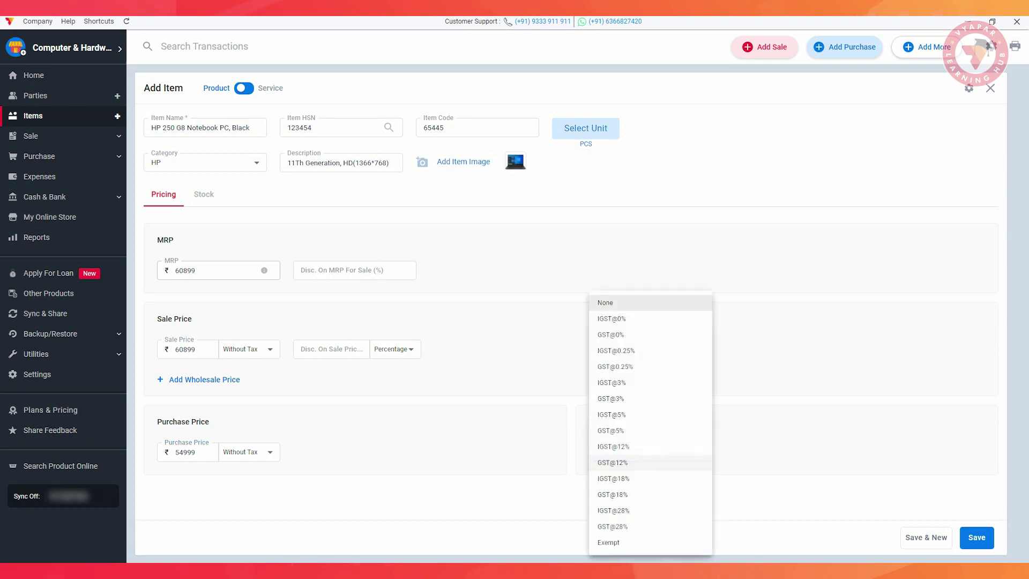
pyautogui.click(613, 494)
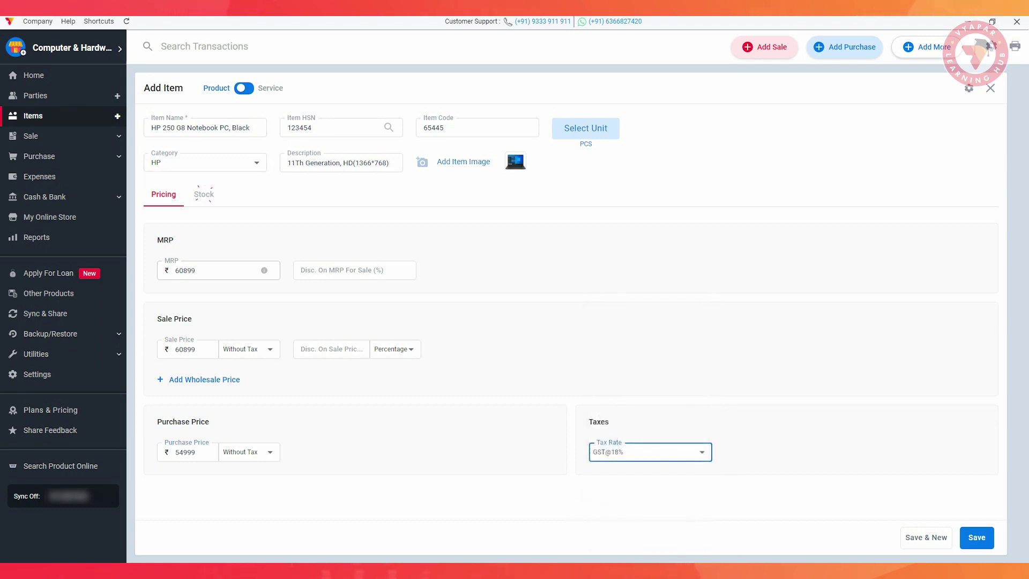
pyautogui.click(203, 194)
pyautogui.click(205, 232)
# Enter opening stock 5 at ₹54000, minimum stock 1, location 'Store', and save the notebook.
pyautogui.write('5')
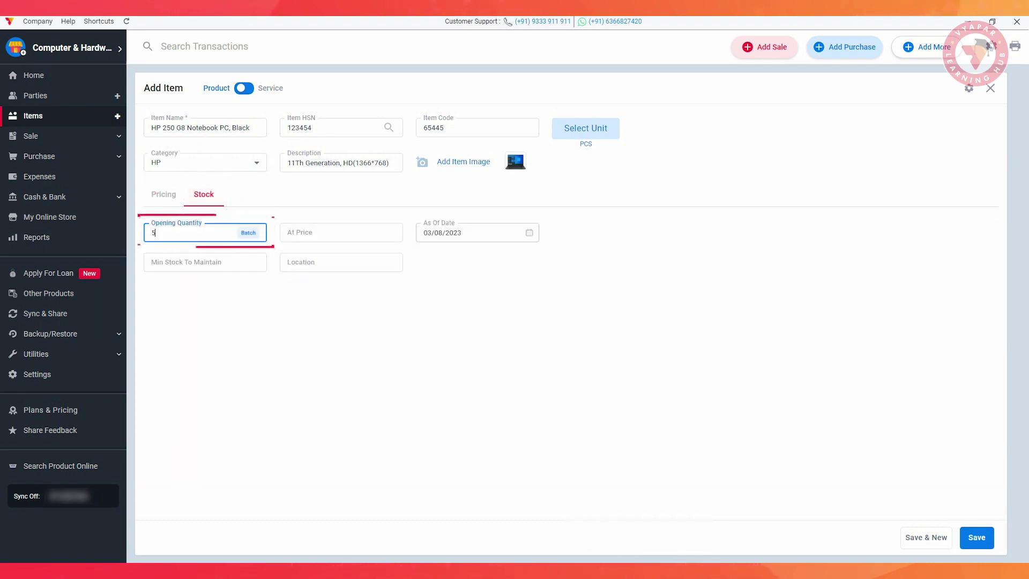
pyautogui.click(341, 232)
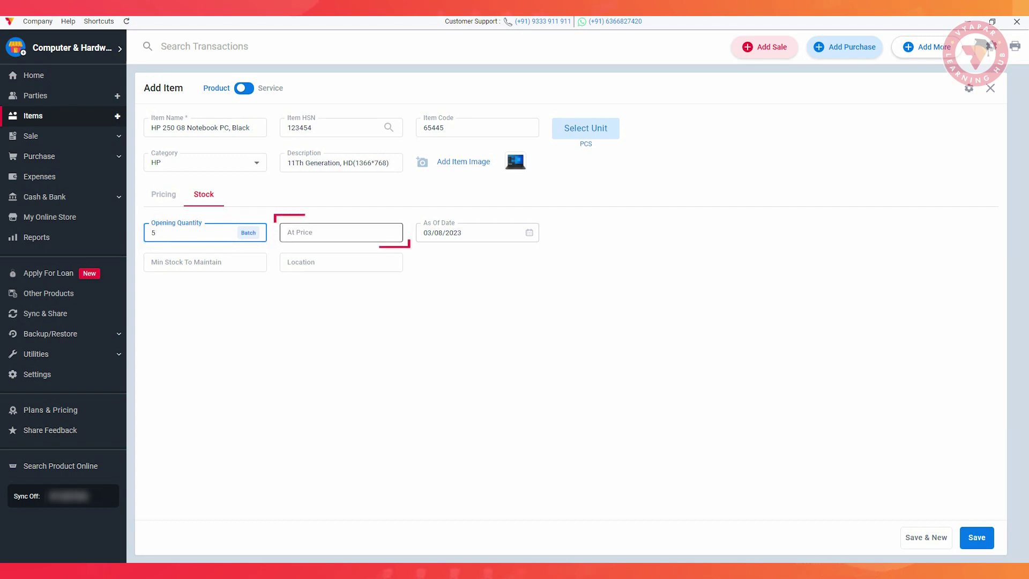
pyautogui.write('54000')
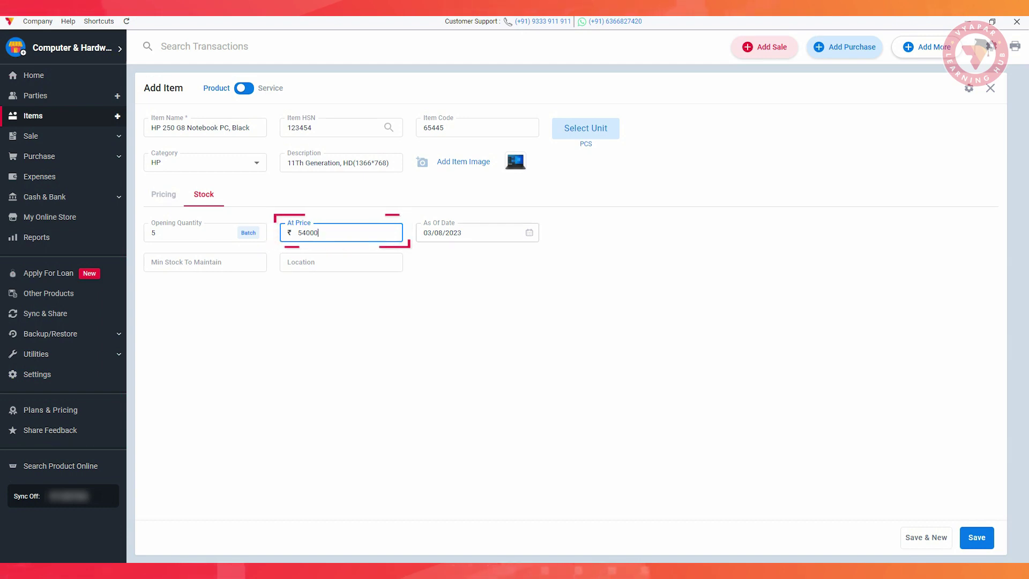
pyautogui.click(206, 262)
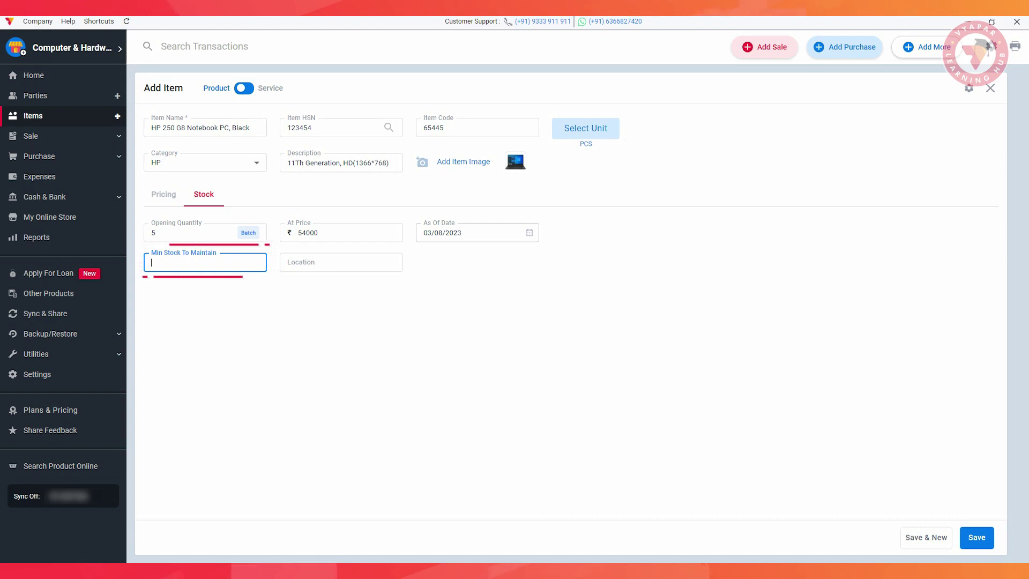
pyautogui.write('1')
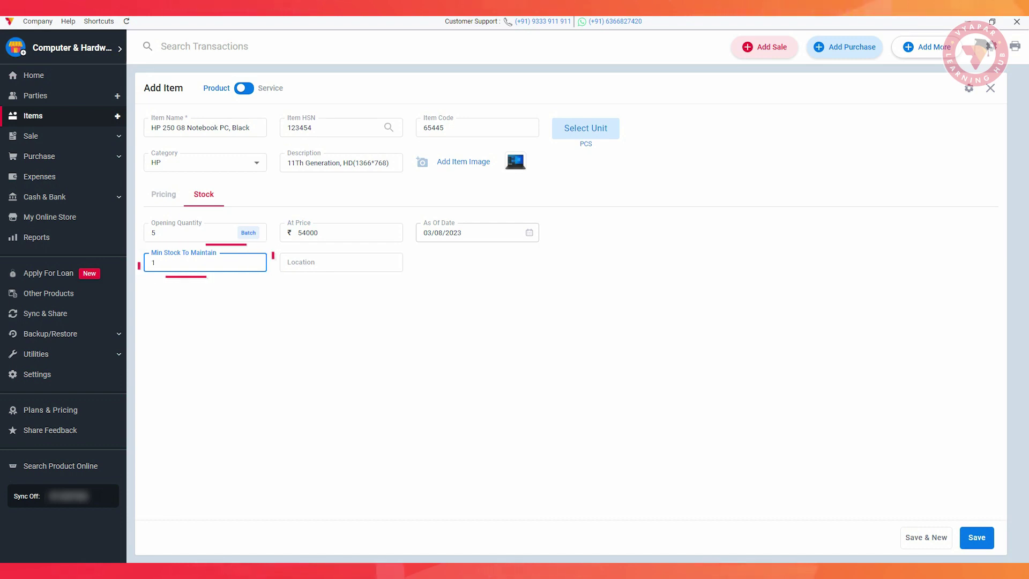
pyautogui.click(340, 262)
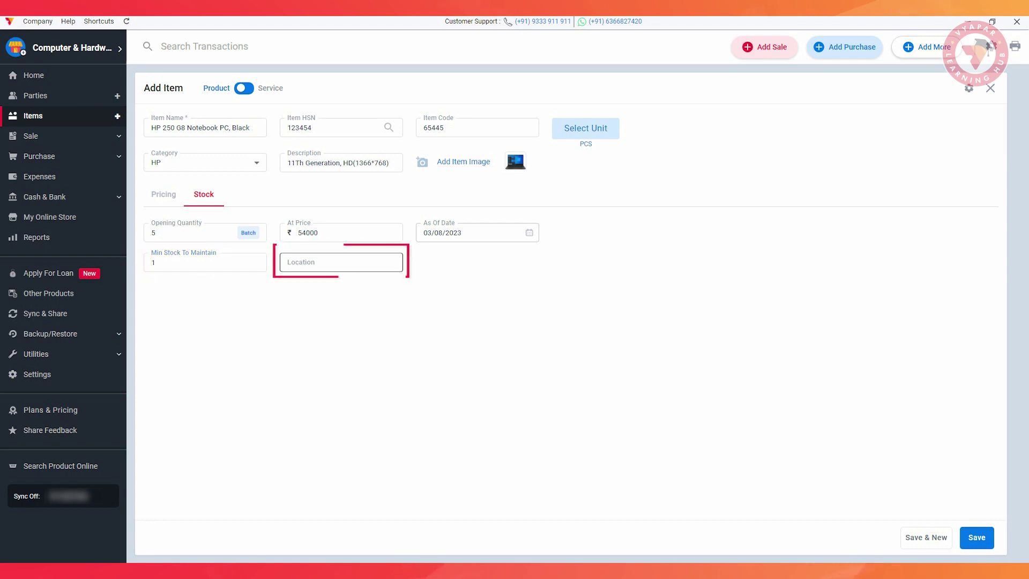
pyautogui.write('Store')
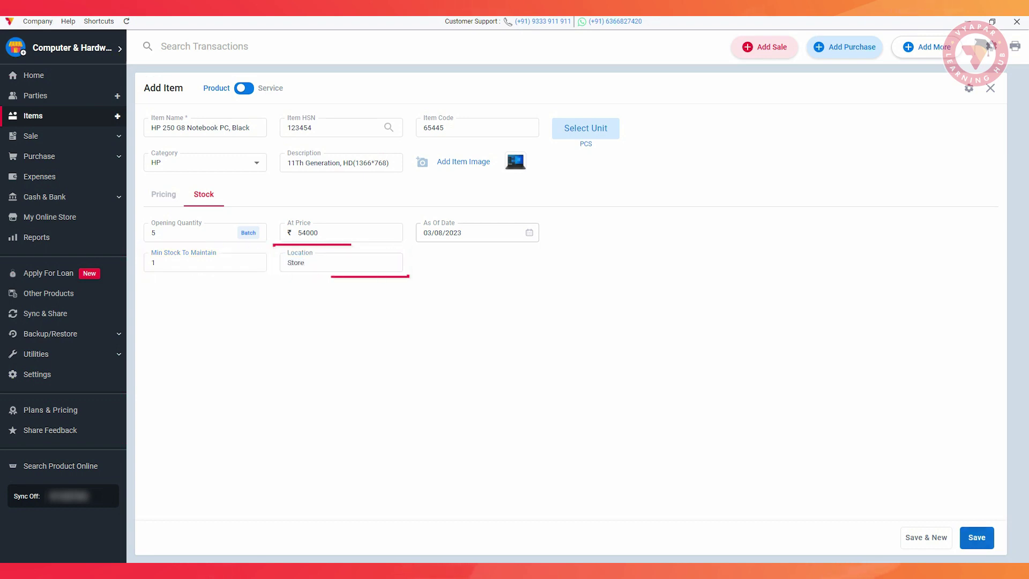
pyautogui.click(975, 537)
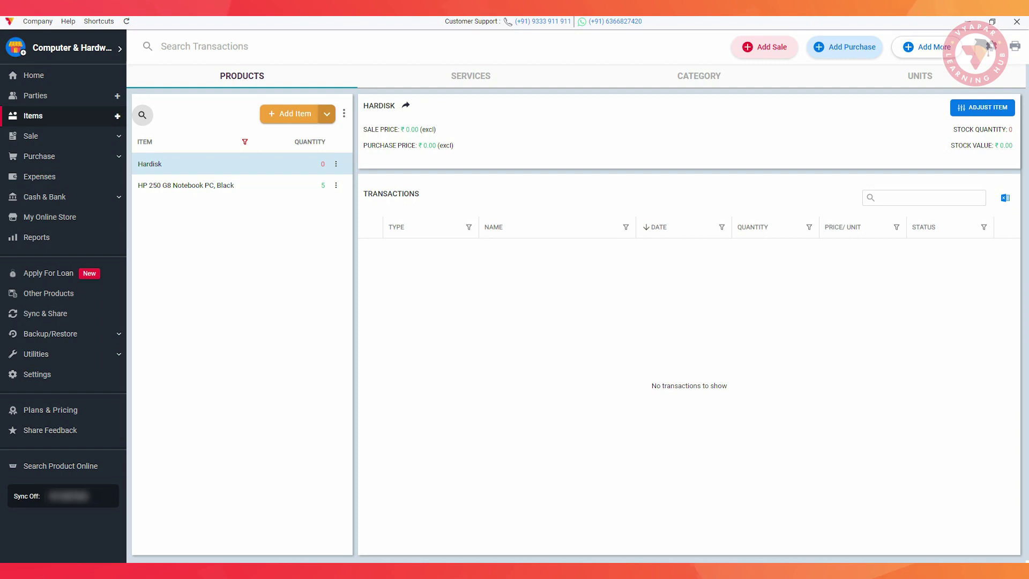
# Start new item 'Galaxy Tab S9+' with HSN 234567 and item code 65432.
pyautogui.click(289, 113)
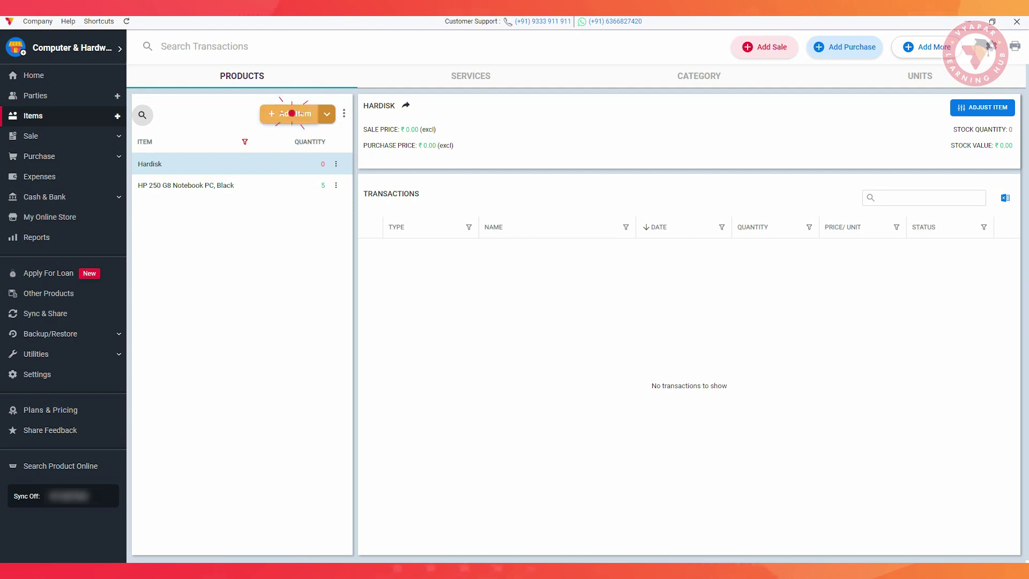
pyautogui.write('Galaxy Tab S9+')
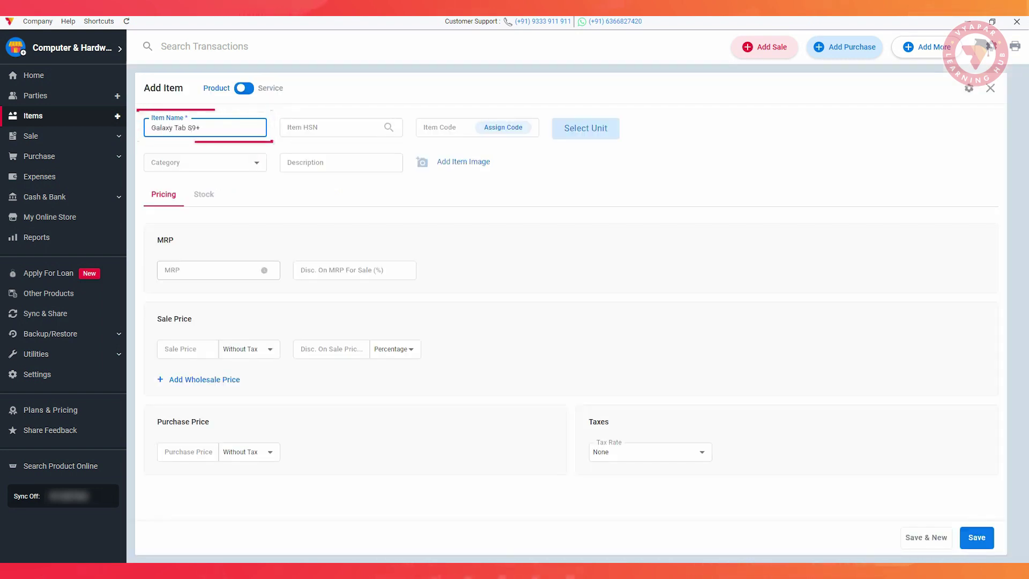
pyautogui.click(331, 128)
pyautogui.write('234567')
pyautogui.click(446, 128)
pyautogui.write('65432')
# Set the tablet's unit to pieces and open batch-wise opening stock entry.
pyautogui.click(585, 128)
pyautogui.click(457, 289)
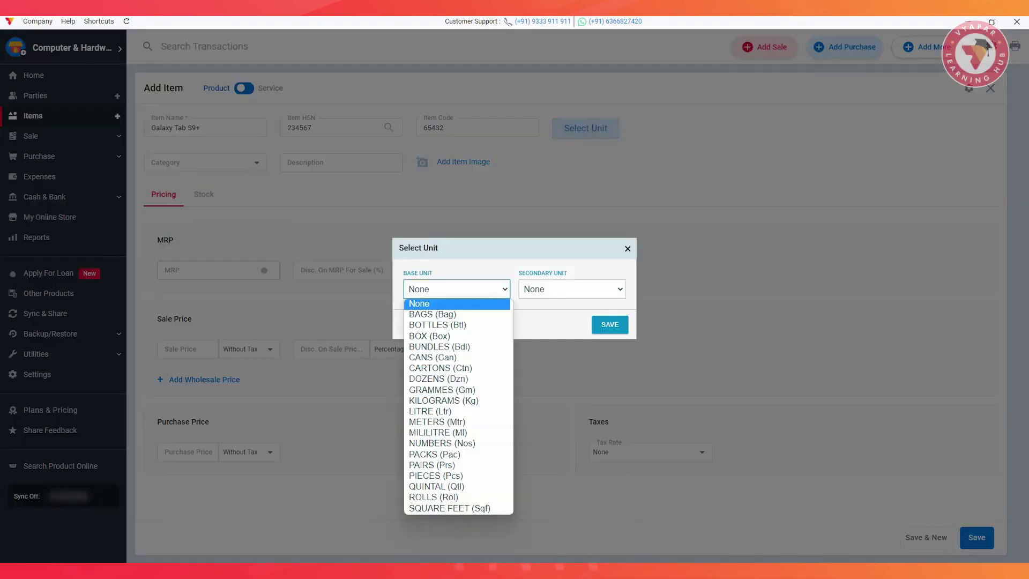
pyautogui.click(437, 475)
pyautogui.click(610, 325)
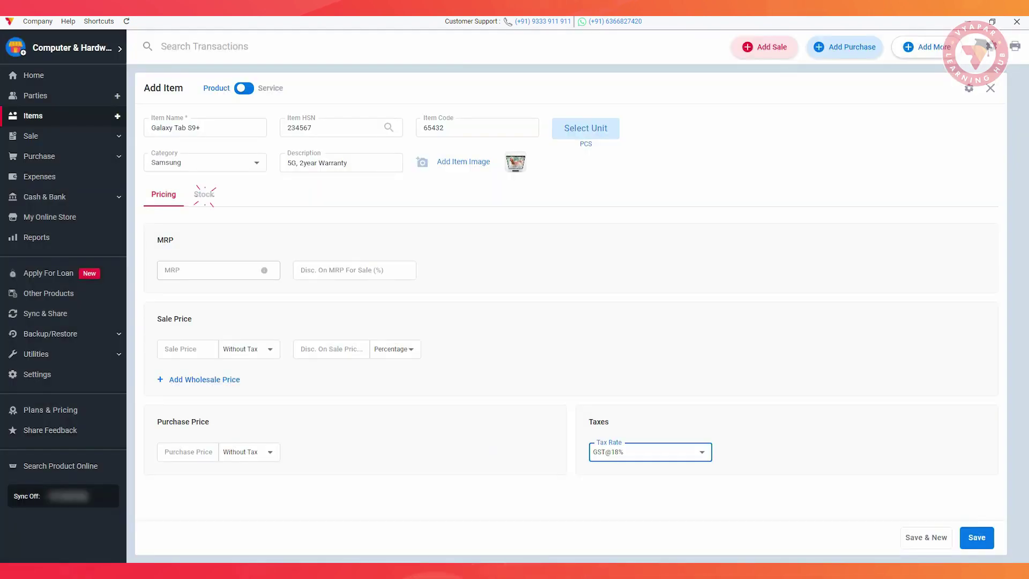
pyautogui.click(203, 195)
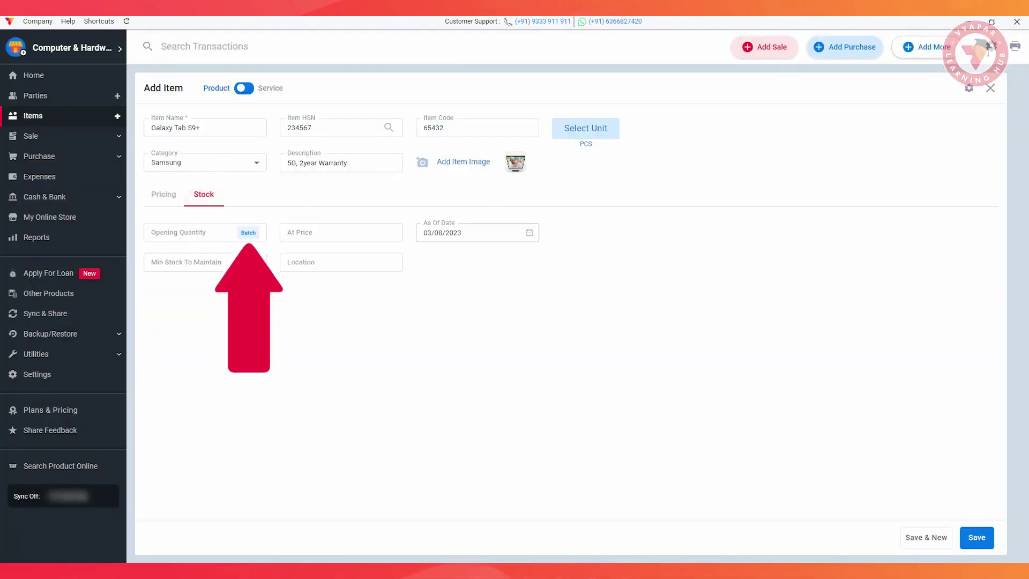
pyautogui.click(248, 233)
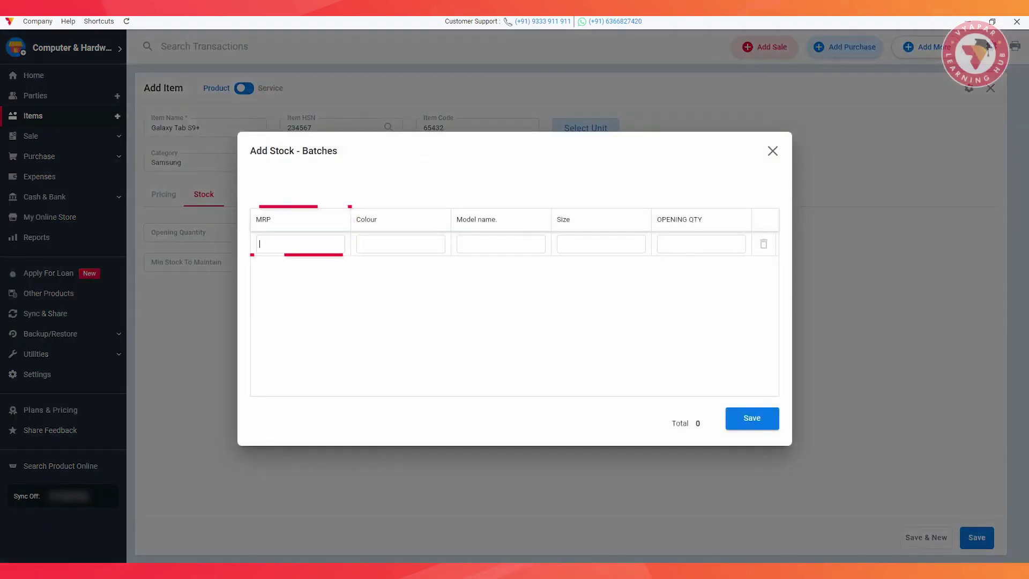
# Enter the first batch: MRP 72999, Black, model WER76543, size 128GB|8GB, quantity 1.
pyautogui.write('7')
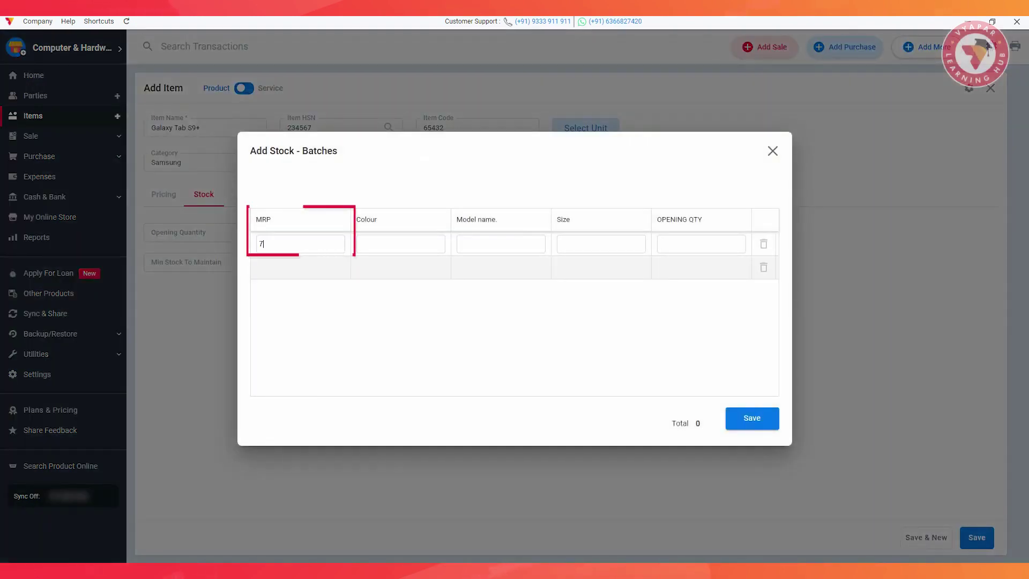
pyautogui.write('2999')
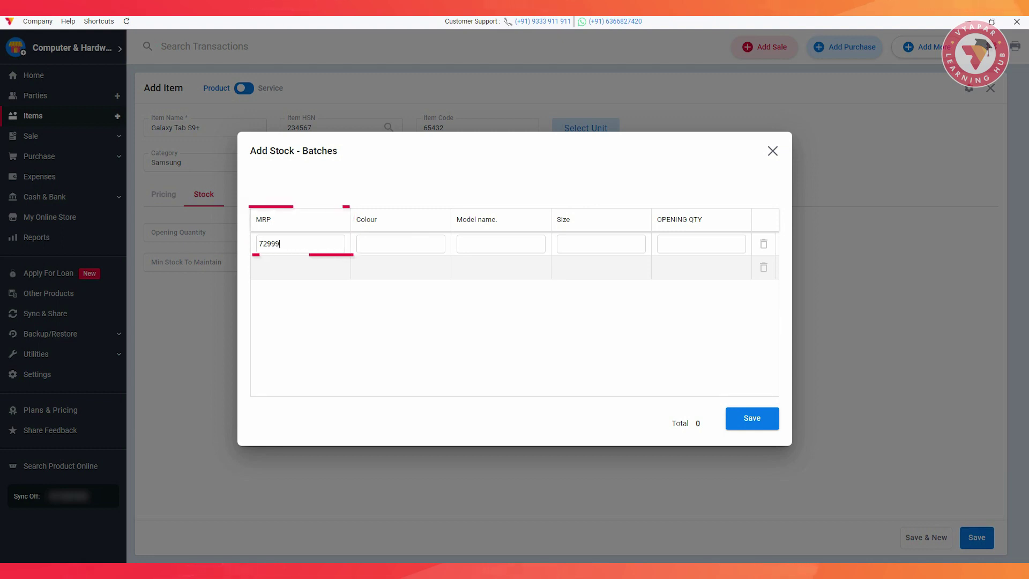
pyautogui.click(401, 244)
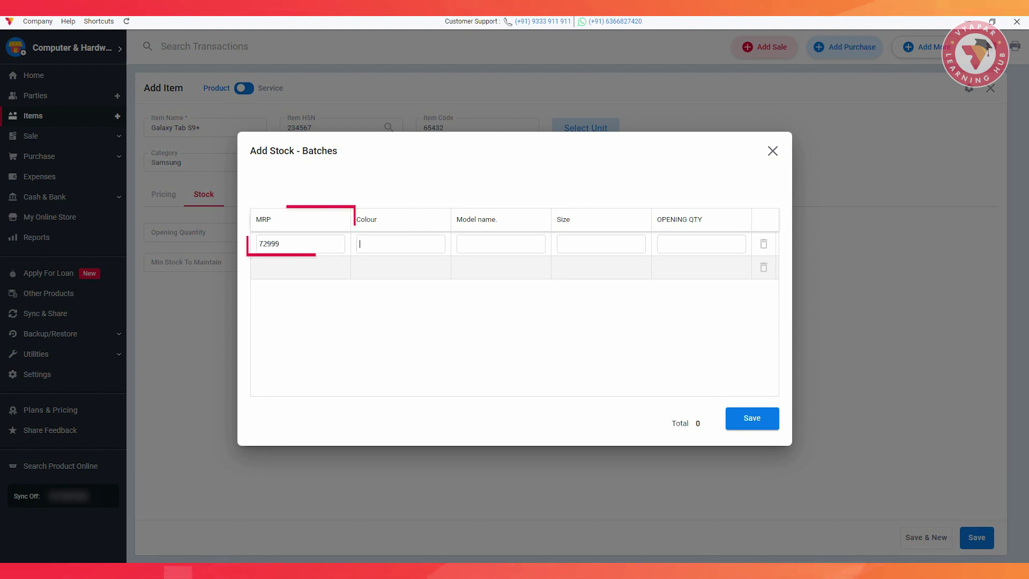
pyautogui.write('Black')
pyautogui.press('Tab')
pyautogui.write('WER76543')
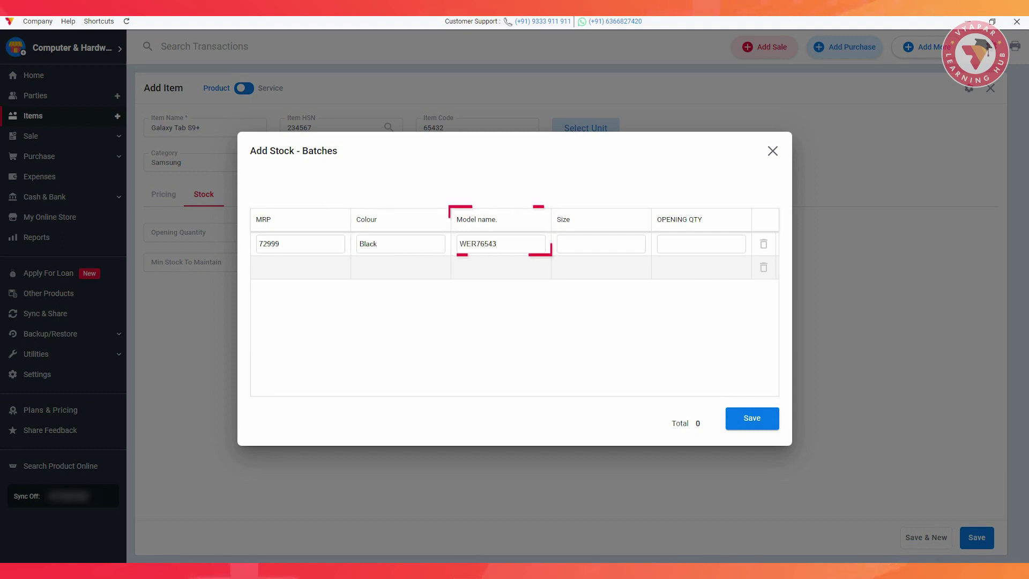
pyautogui.press('Tab')
pyautogui.write('128GB|8GB')
pyautogui.press('Tab')
pyautogui.write('1')
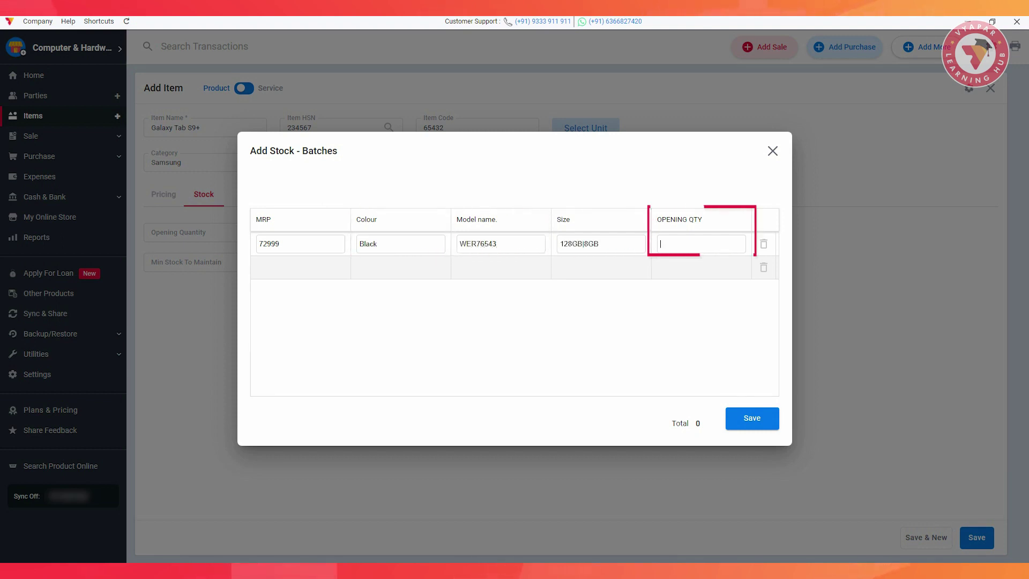
# Add batches at MRP 90999 and 133999 (512GB|12GB) for 4 units in total, and save.
pyautogui.press('Tab')
pyautogui.write('90')
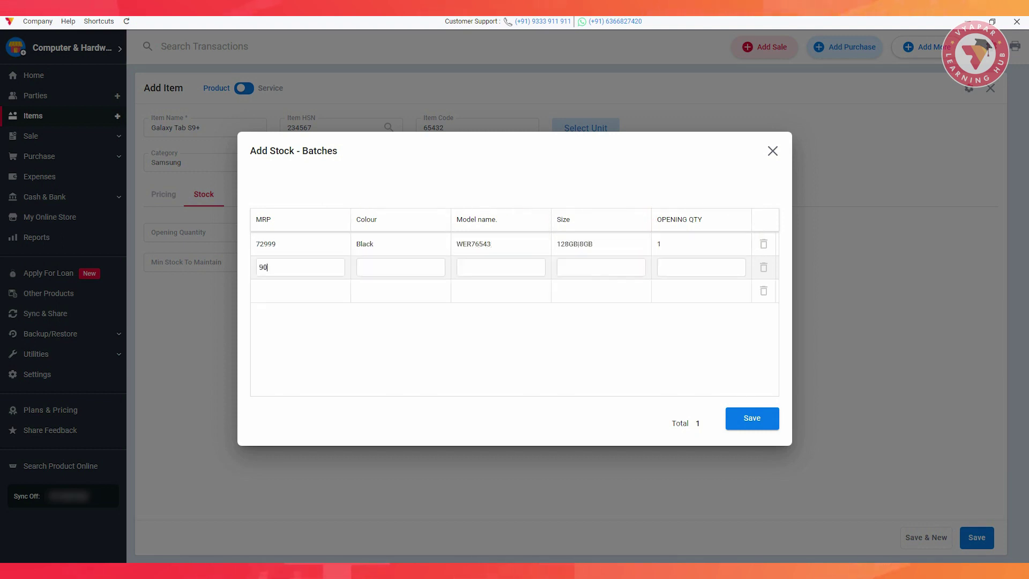
pyautogui.write('2')
pyautogui.press('Tab')
pyautogui.write('133999')
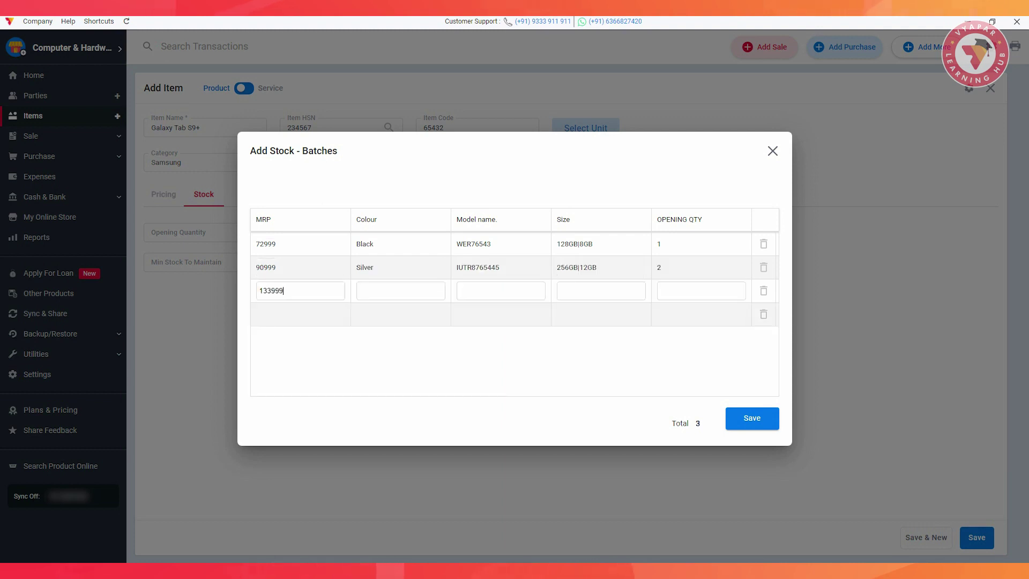
pyautogui.write('512GB|12GB')
pyautogui.press('Tab')
pyautogui.write('1')
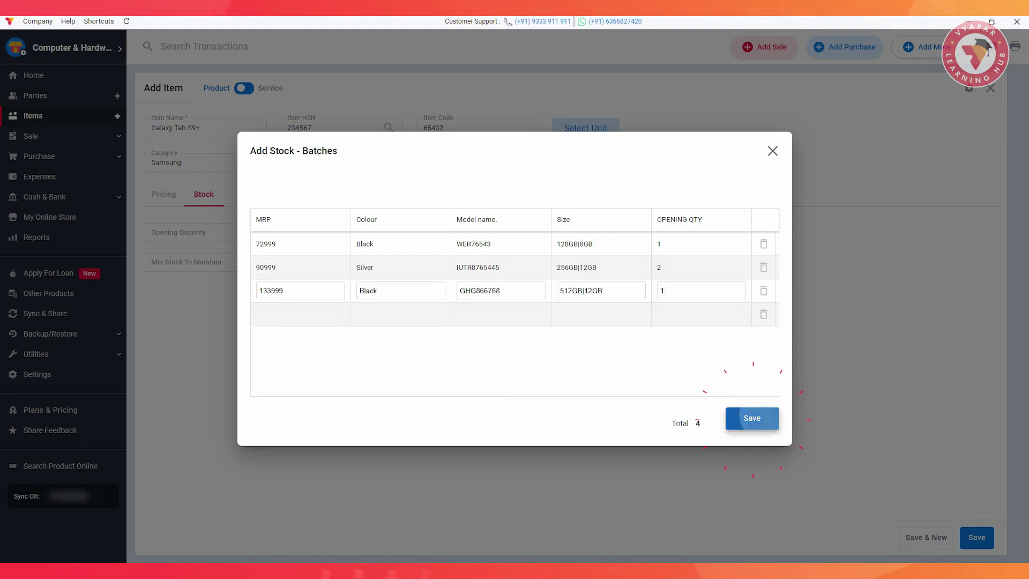
pyautogui.click(751, 418)
# Save Galaxy Tab S9+ with minimum stock 2 at location Store, review it, and begin another item.
pyautogui.write('2')
pyautogui.press('Tab')
pyautogui.write('Sto')
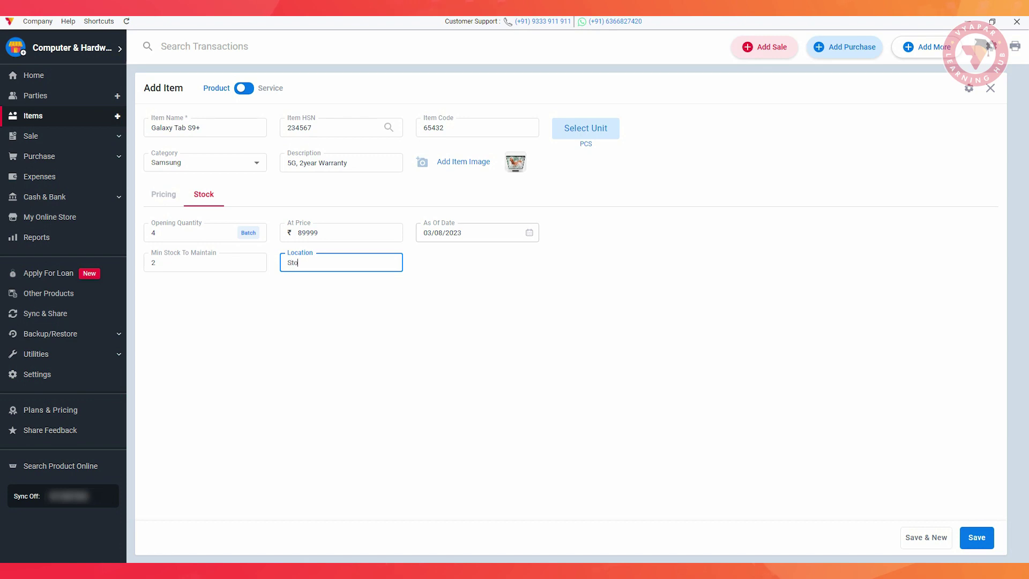
pyautogui.write('re')
pyautogui.click(977, 537)
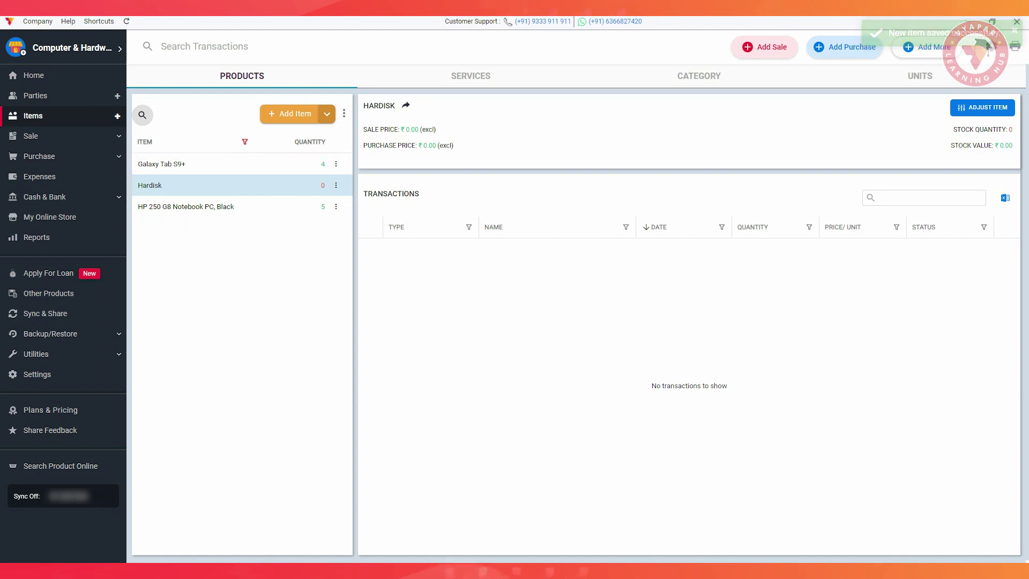
pyautogui.click(161, 163)
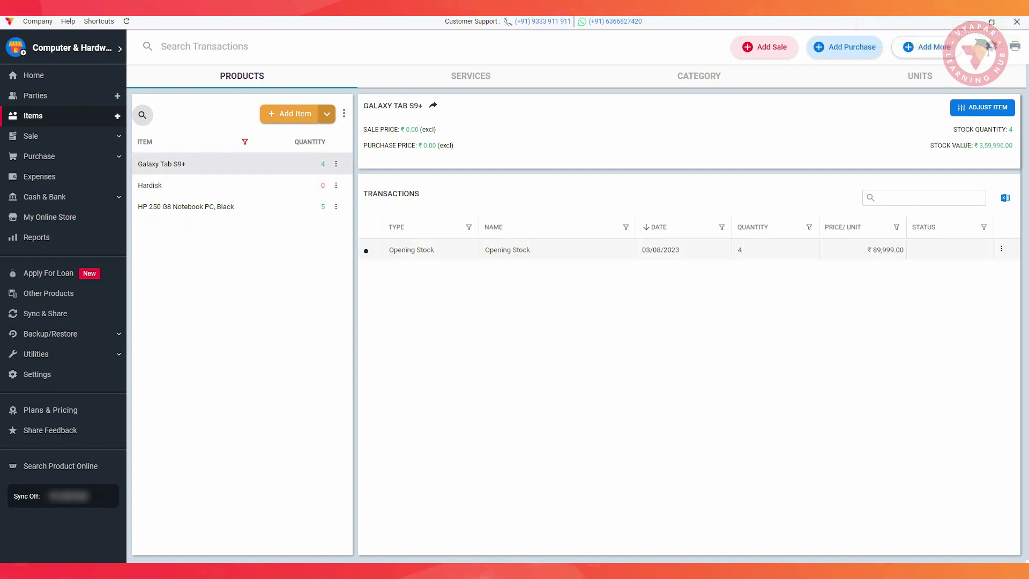
pyautogui.click(290, 115)
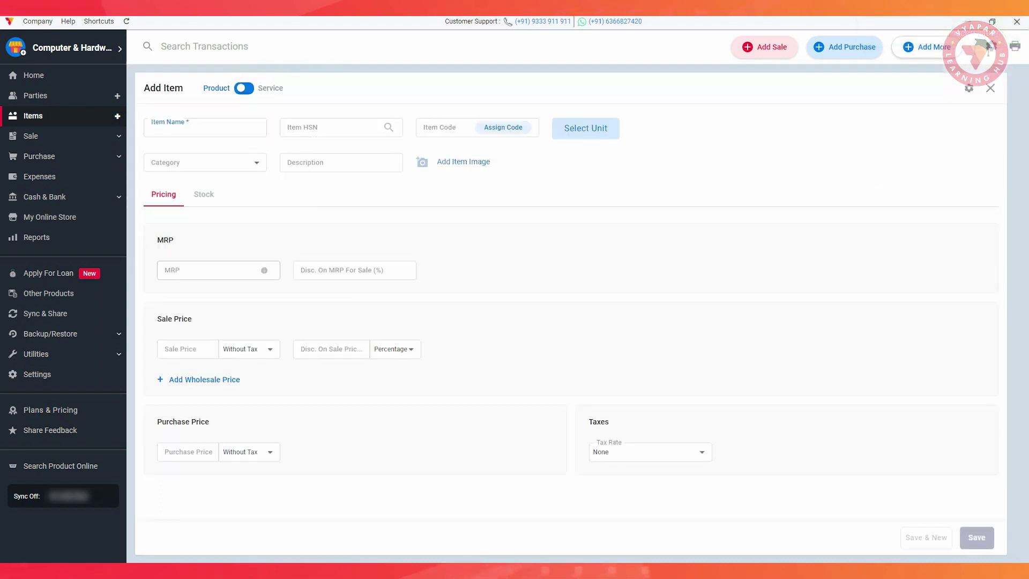
# Save Computer Service as a new service and view it in the Services list.
pyautogui.click(244, 89)
pyautogui.write('Computer Service')
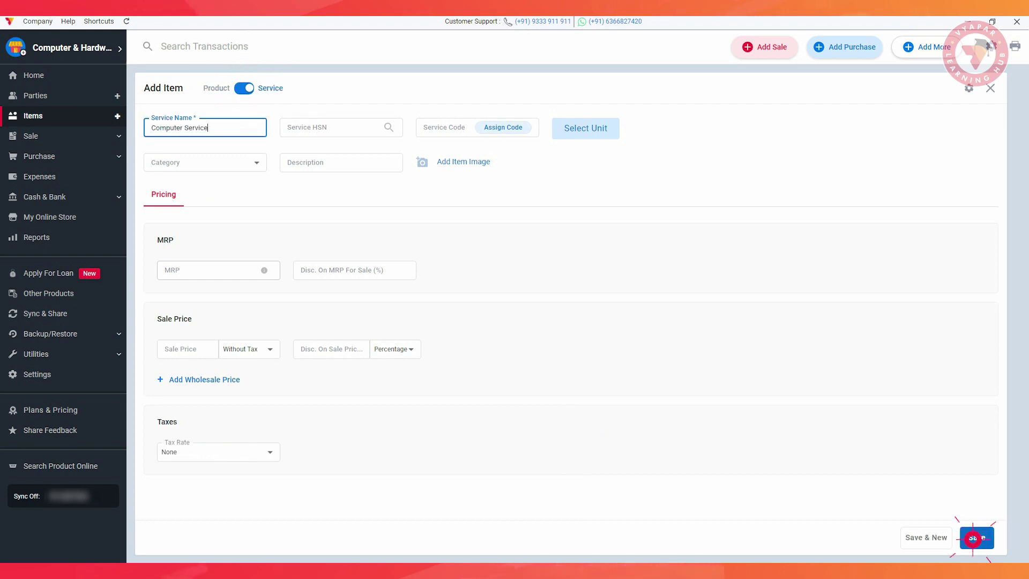
pyautogui.click(972, 539)
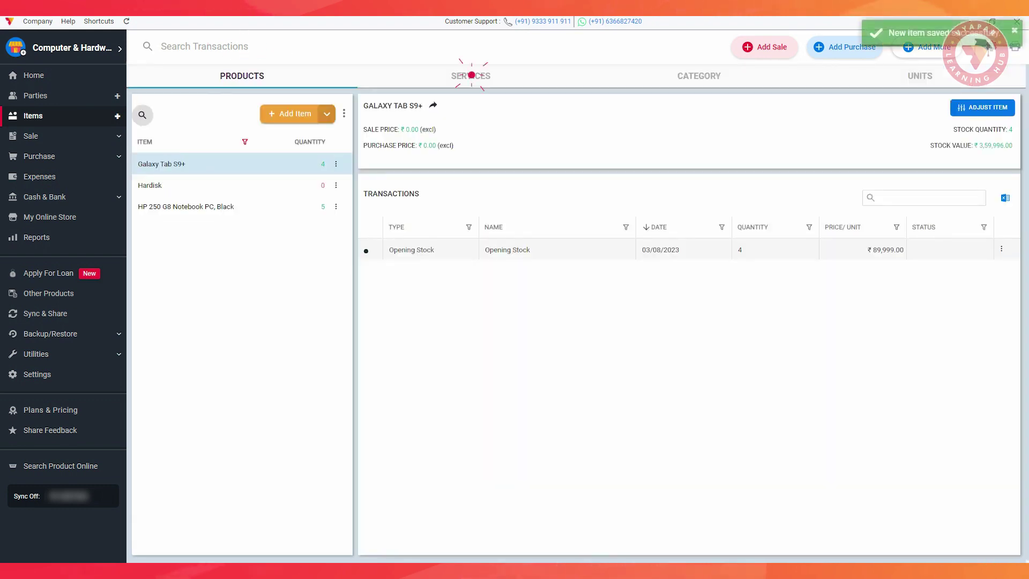
pyautogui.click(471, 75)
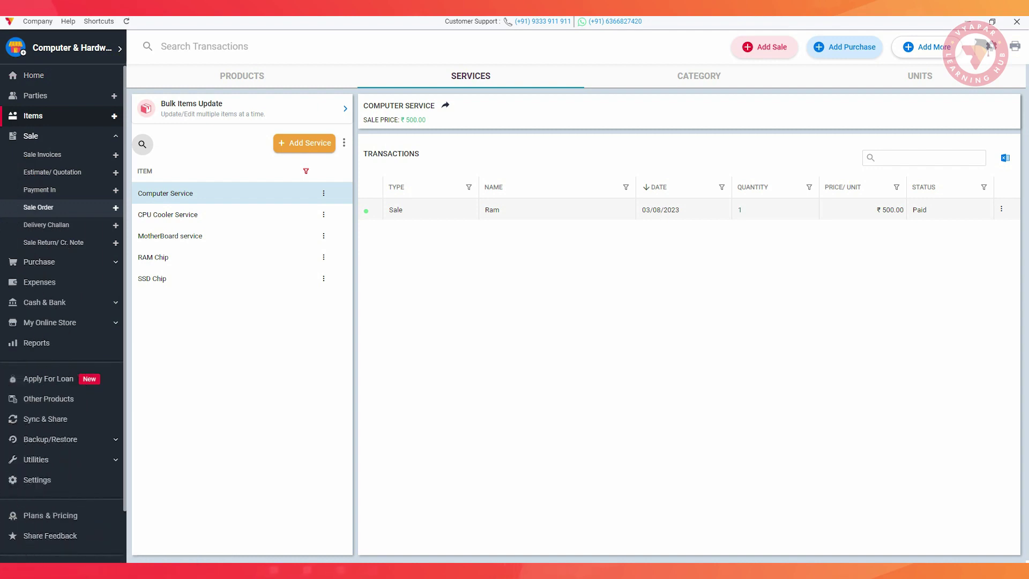
pyautogui.click(40, 261)
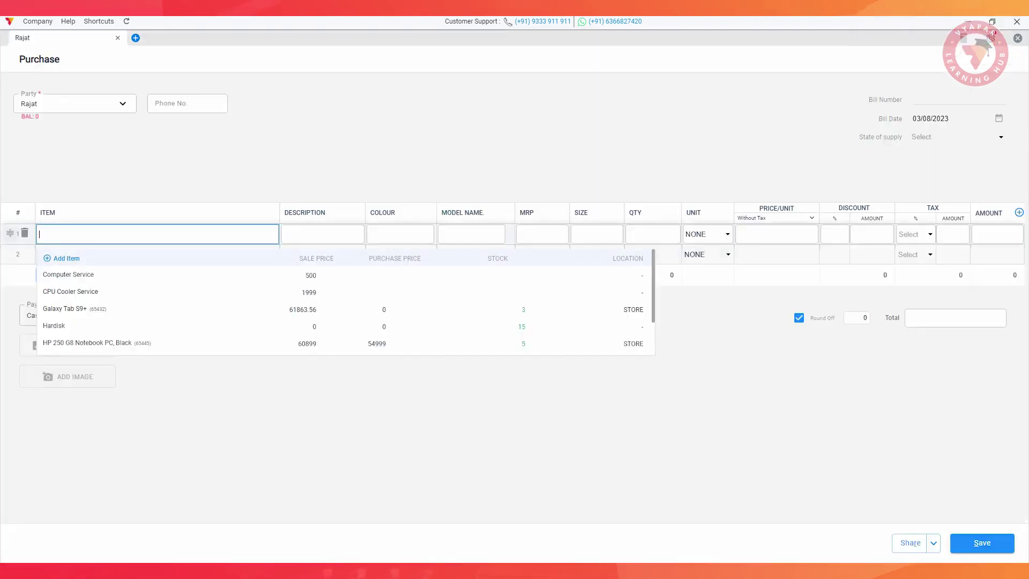
# Add new item Lenovo IdeaPad Slim 3 Intel Core i5 with description '12th Generation, 2 Year Warranty', Black, model IdeaPad 3 15IAU7.
pyautogui.click(69, 260)
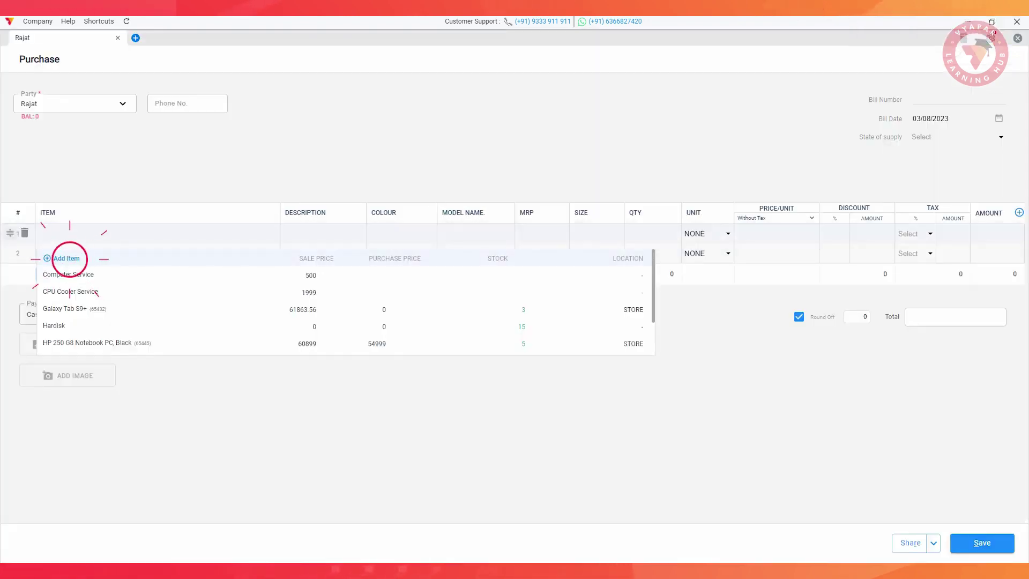
pyautogui.write('Lenovo IdeaPad Slim 3 Intel Core i5')
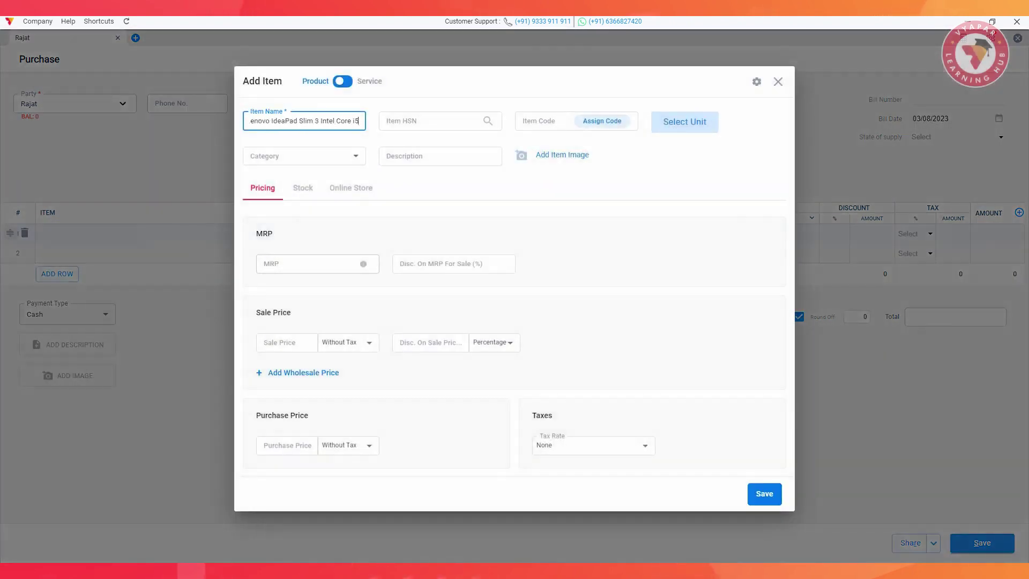
pyautogui.click(765, 493)
pyautogui.click(322, 234)
pyautogui.write('12th ')
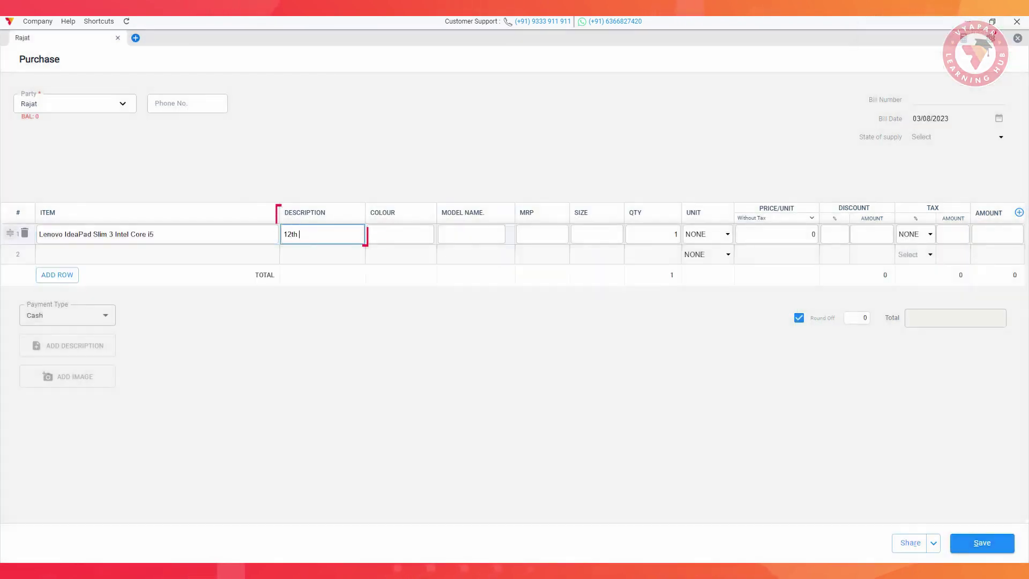
pyautogui.write('Generation, 2 Year Warranty')
pyautogui.press('Tab')
pyautogui.write('Black')
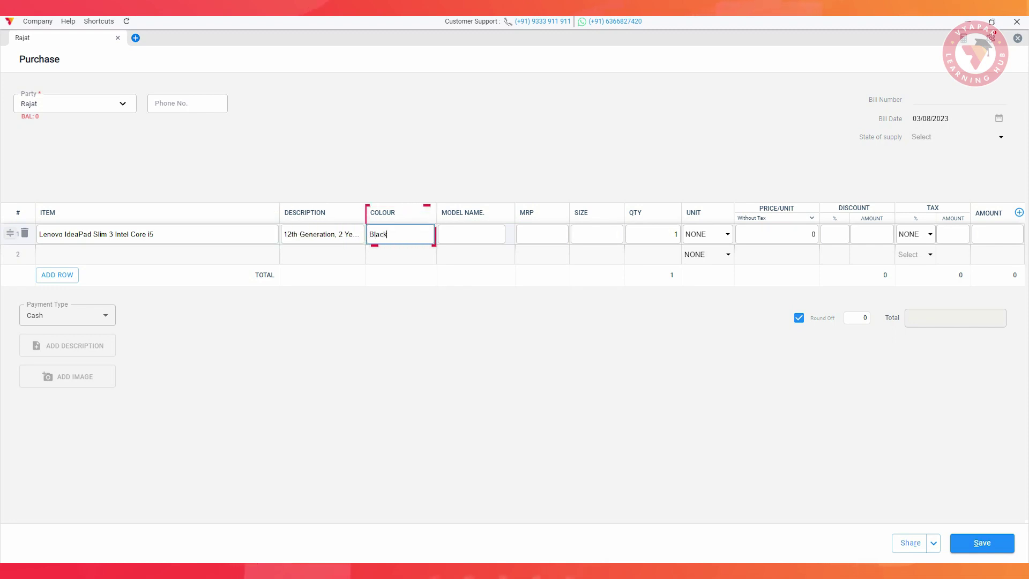
pyautogui.press('Tab')
pyautogui.write('IdeaPad 3 15IAU7')
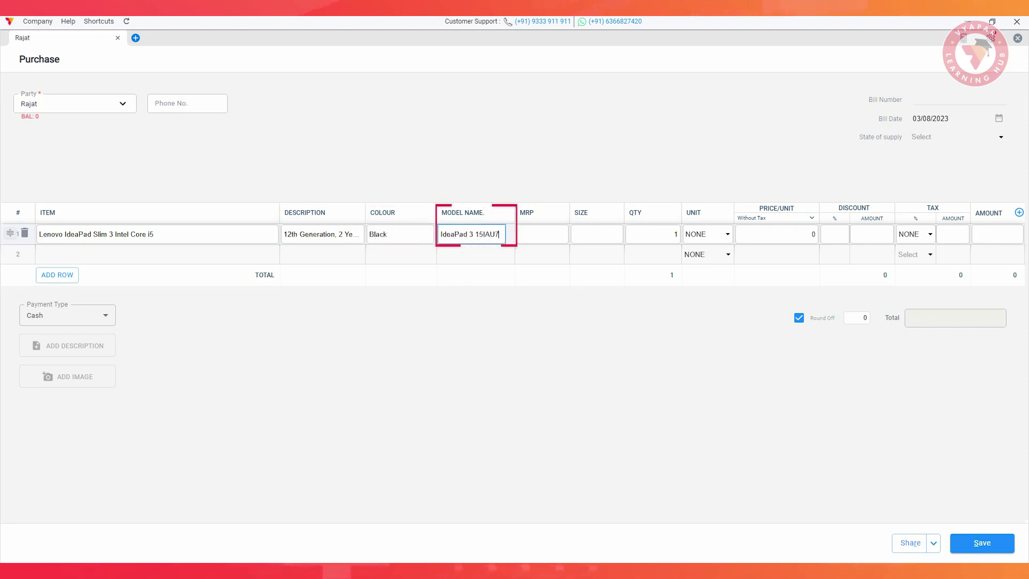
# Set the laptop line's MRP 49990, size 15.6 Inches, quantity 4 Pcs and price 42999.
pyautogui.press('Tab')
pyautogui.write('49990')
pyautogui.press('Tab')
pyautogui.write('15.')
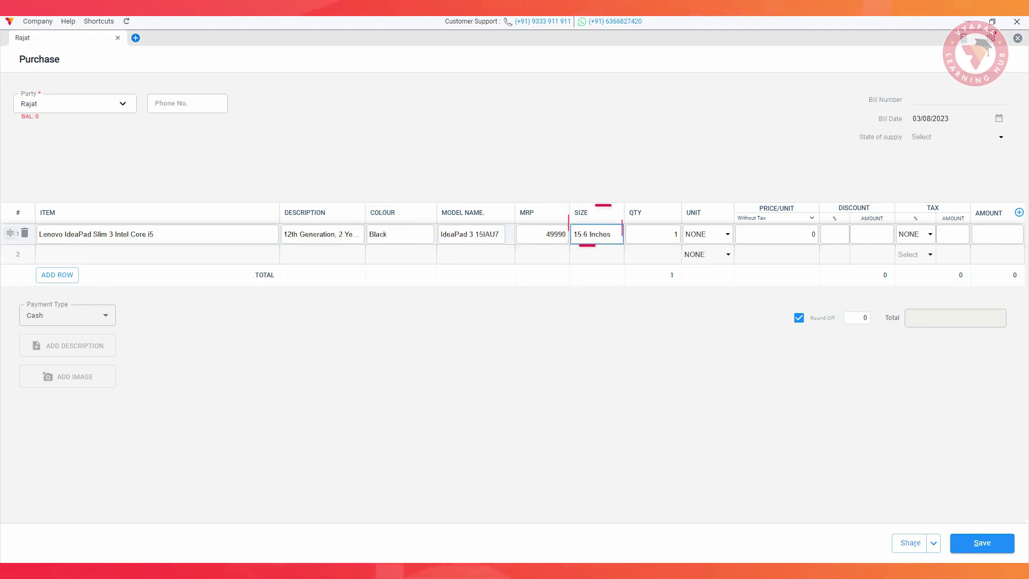
pyautogui.press('Tab')
pyautogui.write('4')
pyautogui.press('Tab')
pyautogui.write('p')
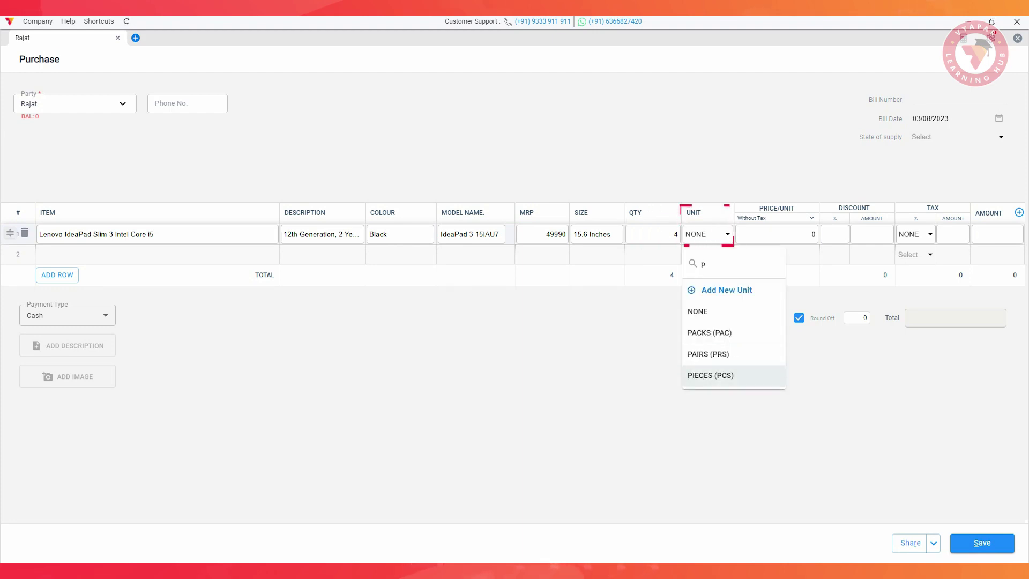
pyautogui.press('Return')
pyautogui.write('42999')
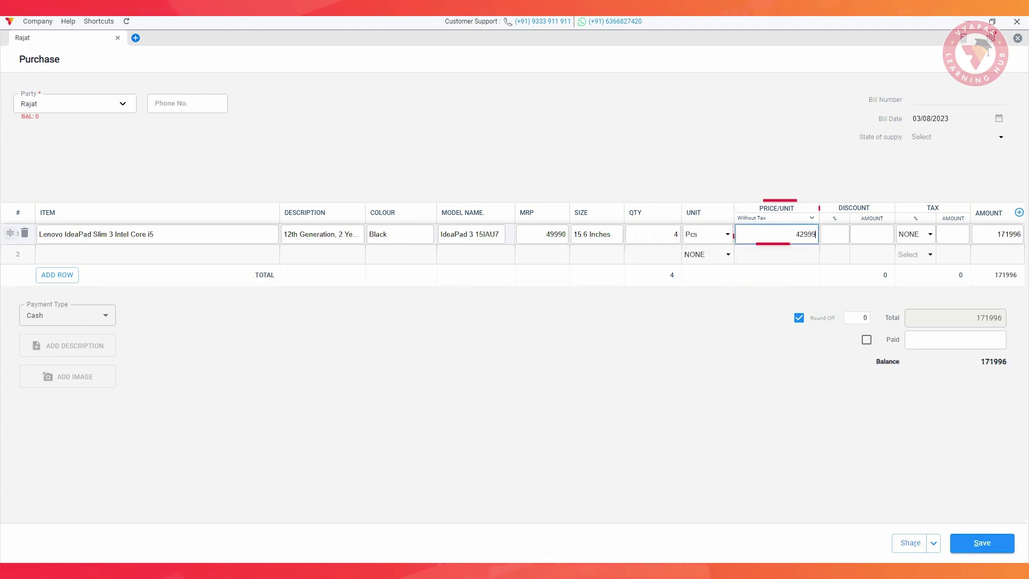
# Apply GST@18% to lines 1 and 3 and save the paid ₹6,02,968 purchase bill.
pyautogui.click(926, 234)
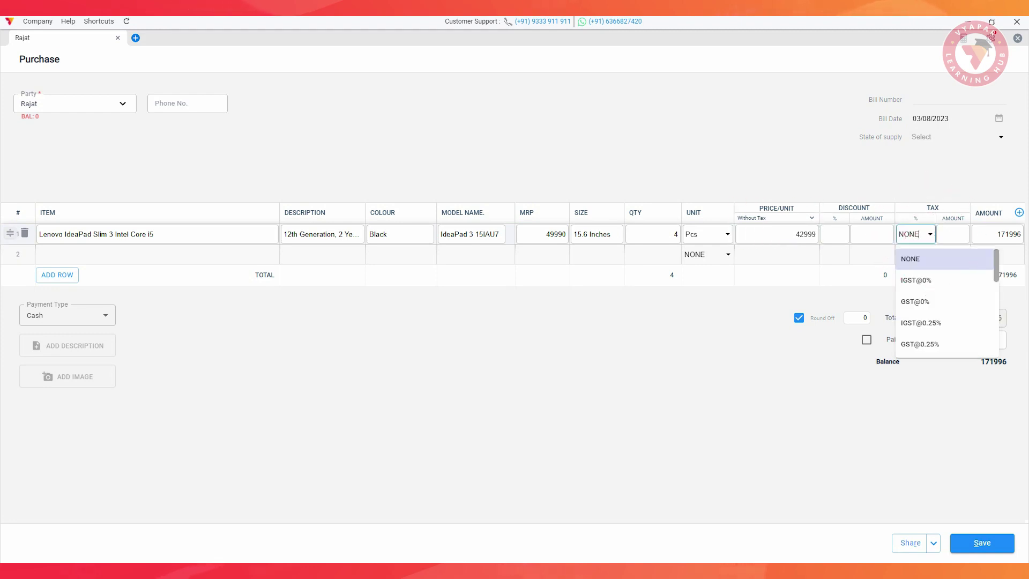
pyautogui.scroll(-5, 944, 311)
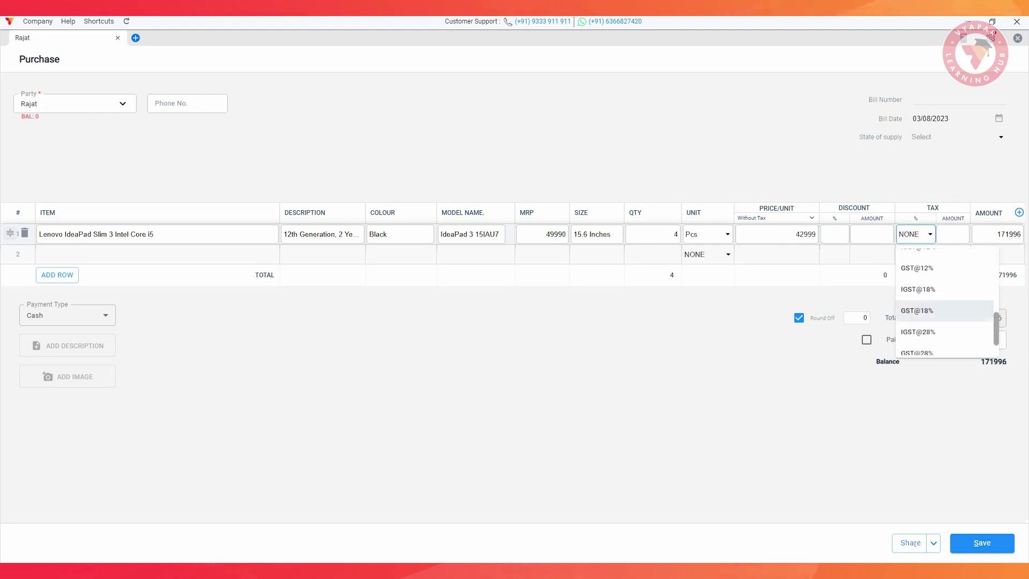
pyautogui.click(919, 311)
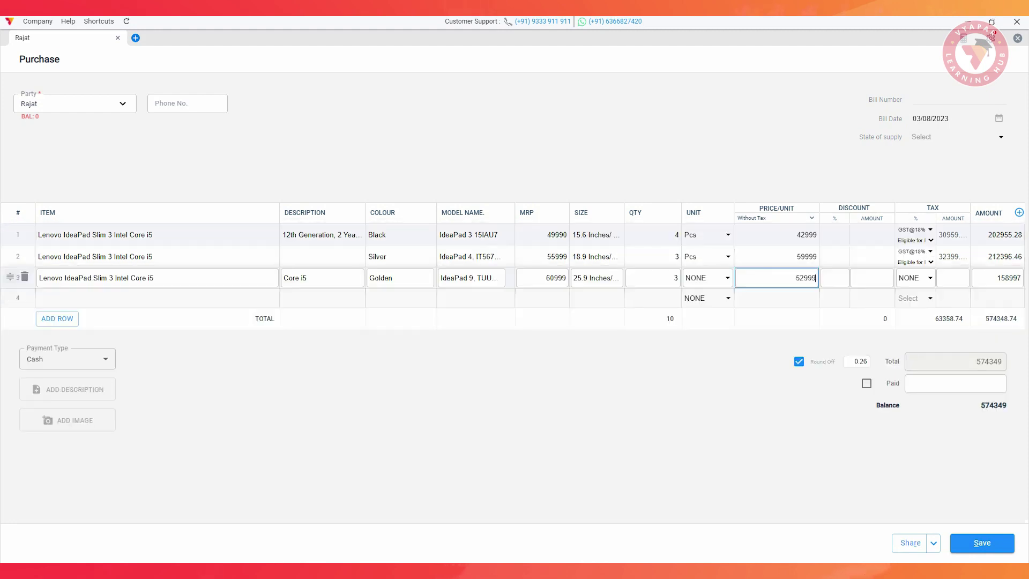
pyautogui.click(929, 277)
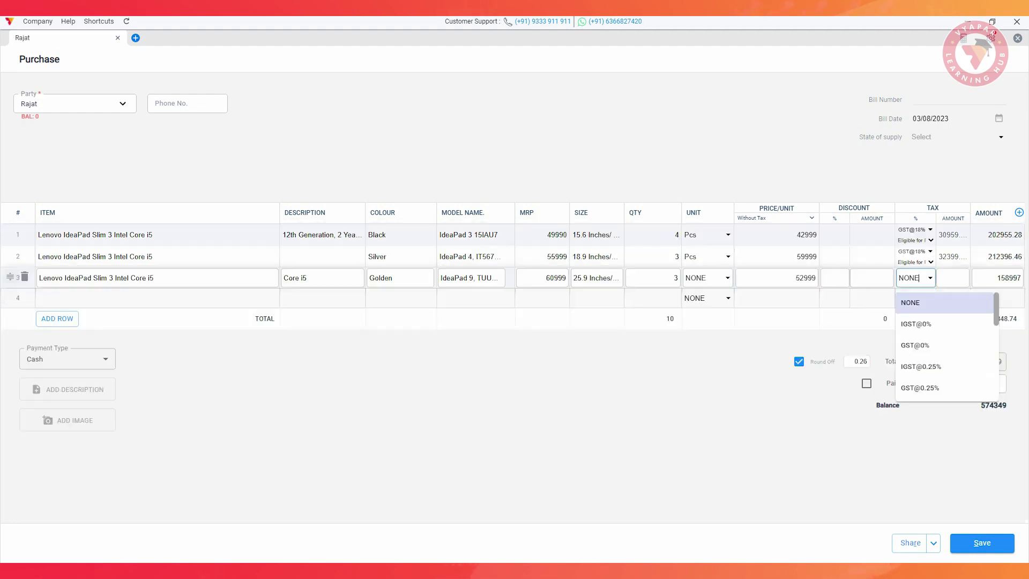
pyautogui.scroll(-5, 946, 347)
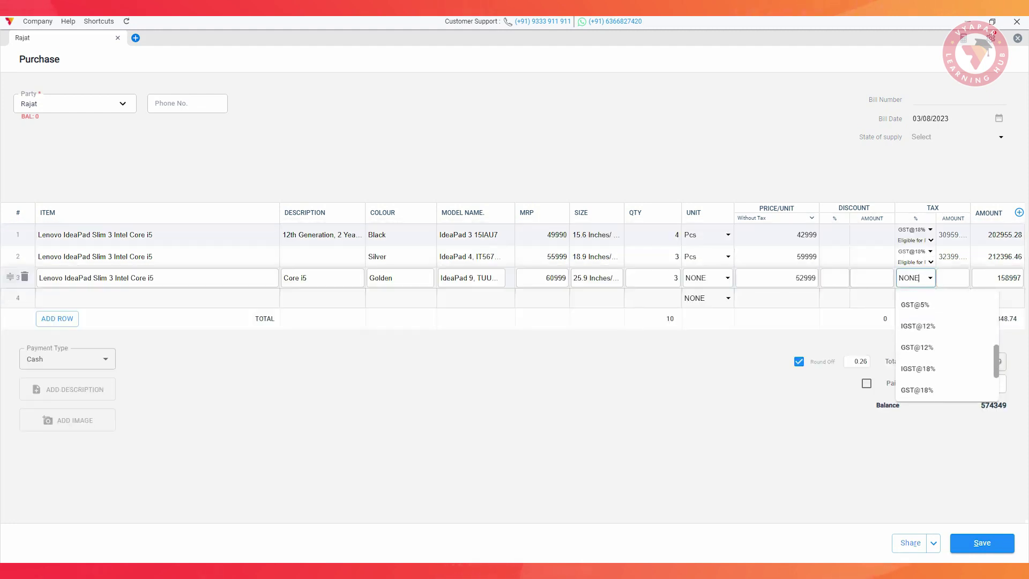
pyautogui.click(918, 389)
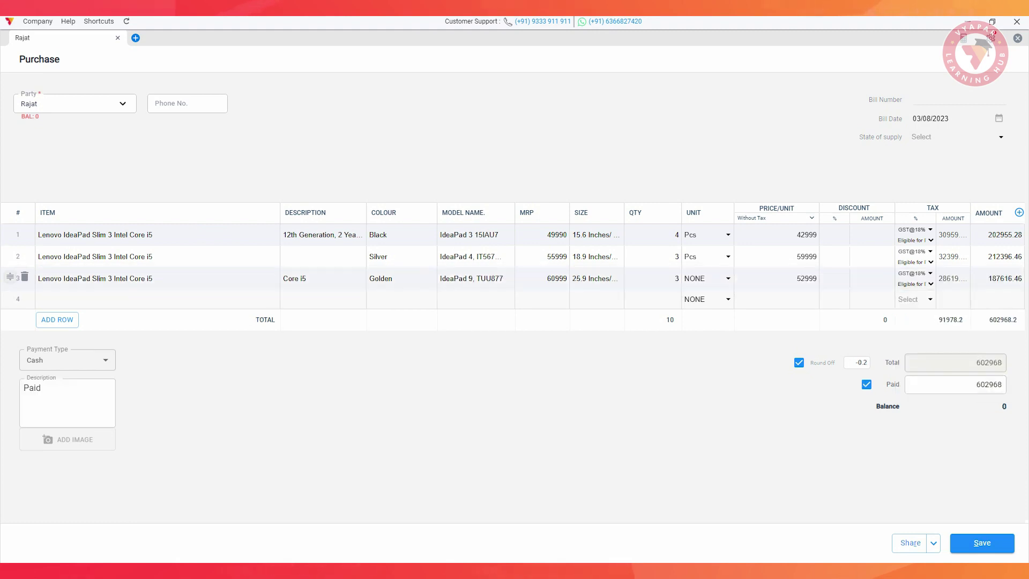
pyautogui.click(982, 542)
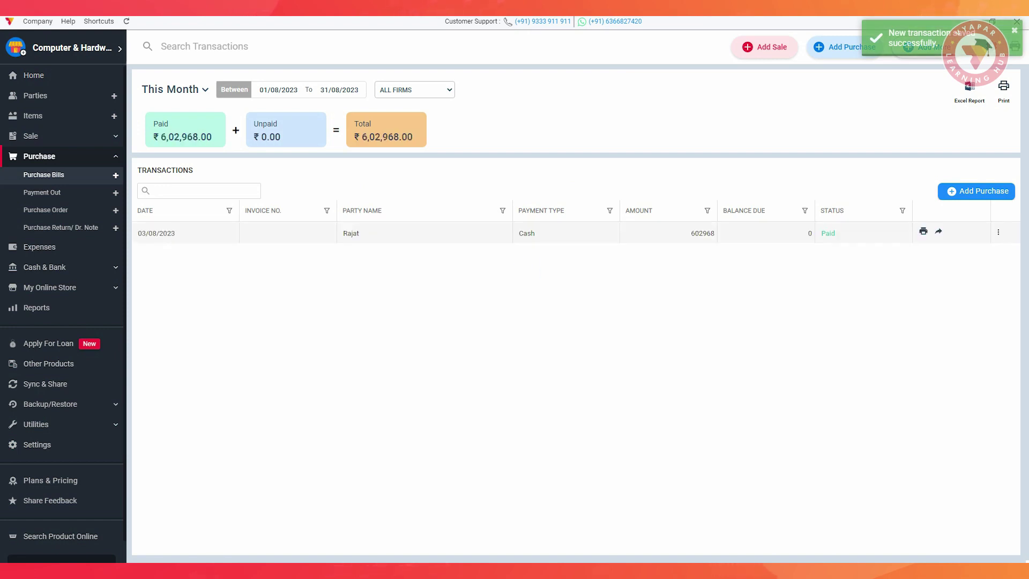
pyautogui.click(32, 116)
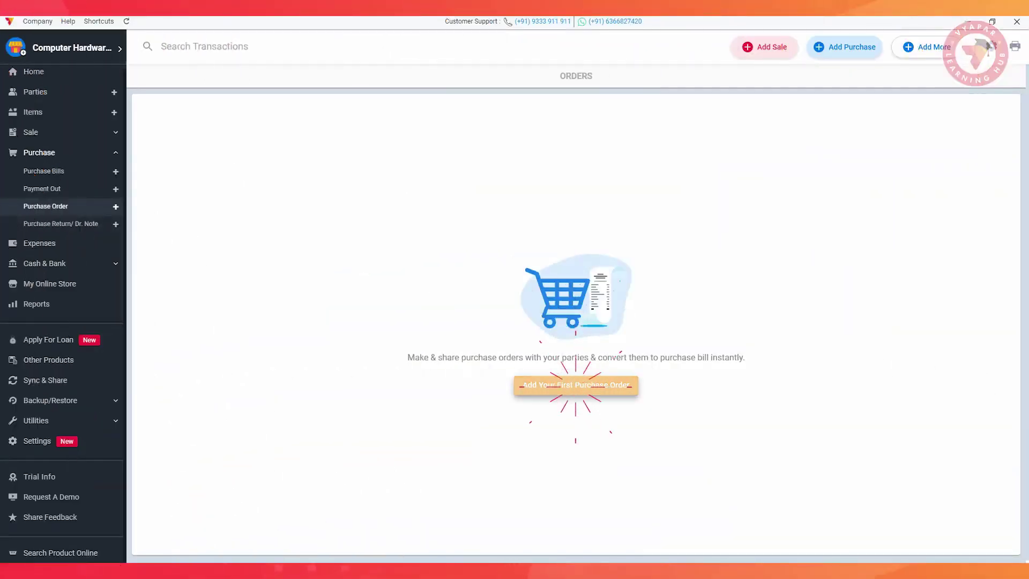
# Start a purchase order for the supplier with 10 Hardisk at 1190 and GST@18%.
pyautogui.click(575, 384)
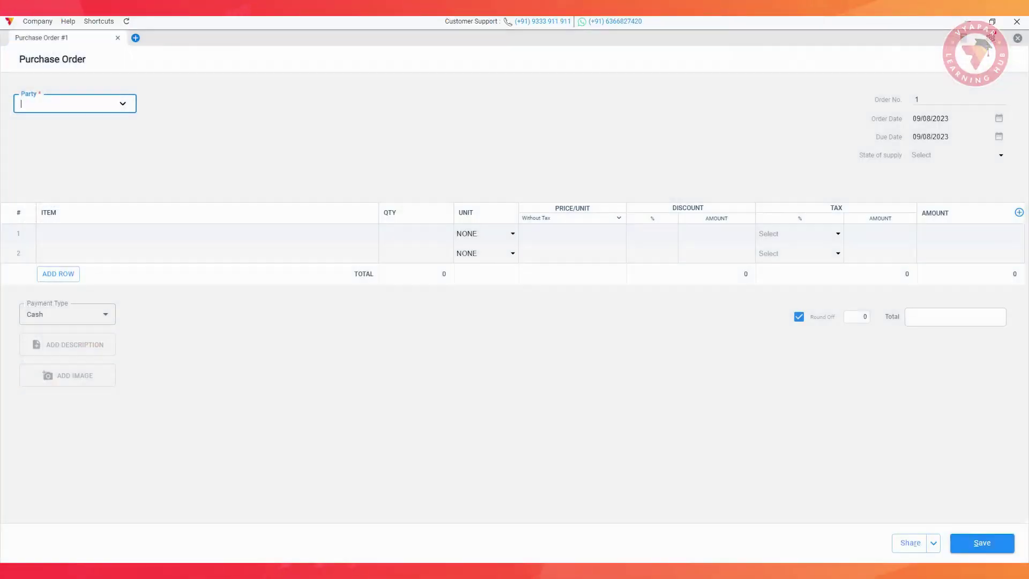
pyautogui.write('ka')
pyautogui.press('Return')
pyautogui.press('Down')
pyautogui.press('Down')
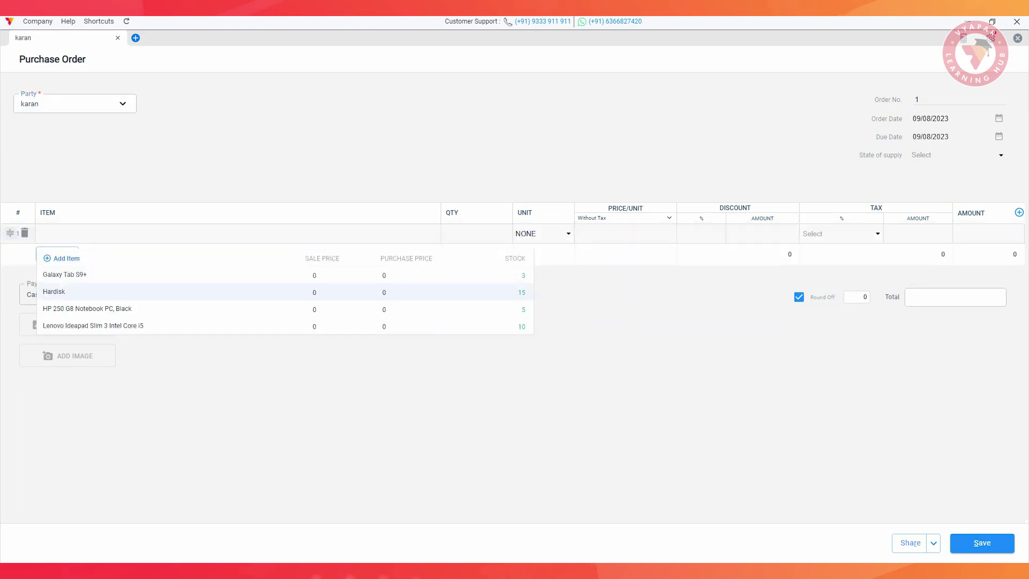
pyautogui.press('Return')
pyautogui.write('10')
pyautogui.press('Tab')
pyautogui.write('119')
pyautogui.press('Tab')
pyautogui.press('Tab')
pyautogui.press('Tab')
pyautogui.press('Down')
pyautogui.press('Down')
pyautogui.press('Down')
pyautogui.press('Down')
pyautogui.press('Down')
pyautogui.press('Down')
pyautogui.press('Down')
pyautogui.press('Down')
pyautogui.press('Down')
pyautogui.press('Down')
pyautogui.press('Down')
pyautogui.press('Down')
pyautogui.press('Return')
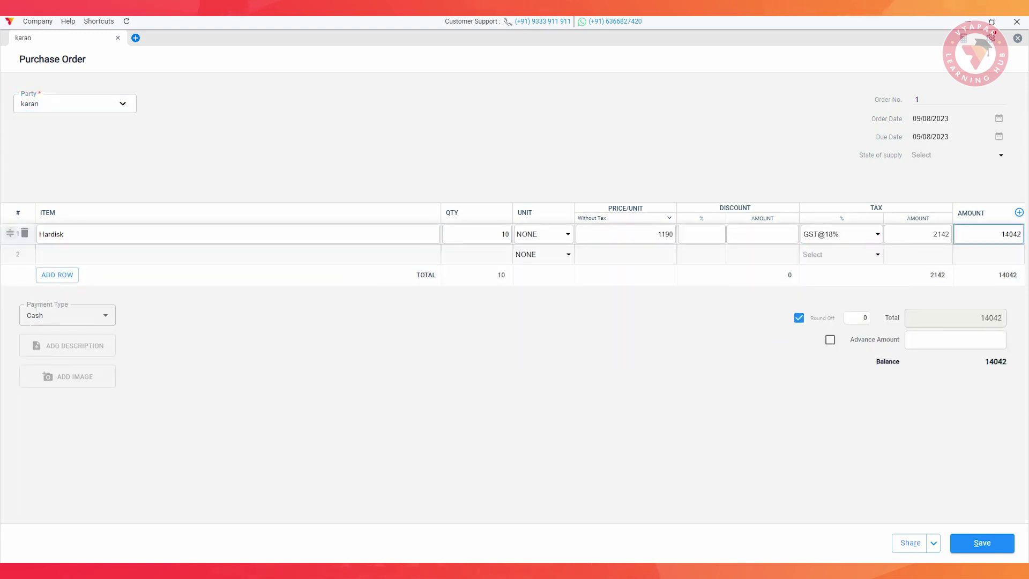
# Record a 1000 advance and save the 14042 purchase order.
pyautogui.click(954, 338)
pyautogui.write('1000')
pyautogui.hotkey('ctrl', 's')
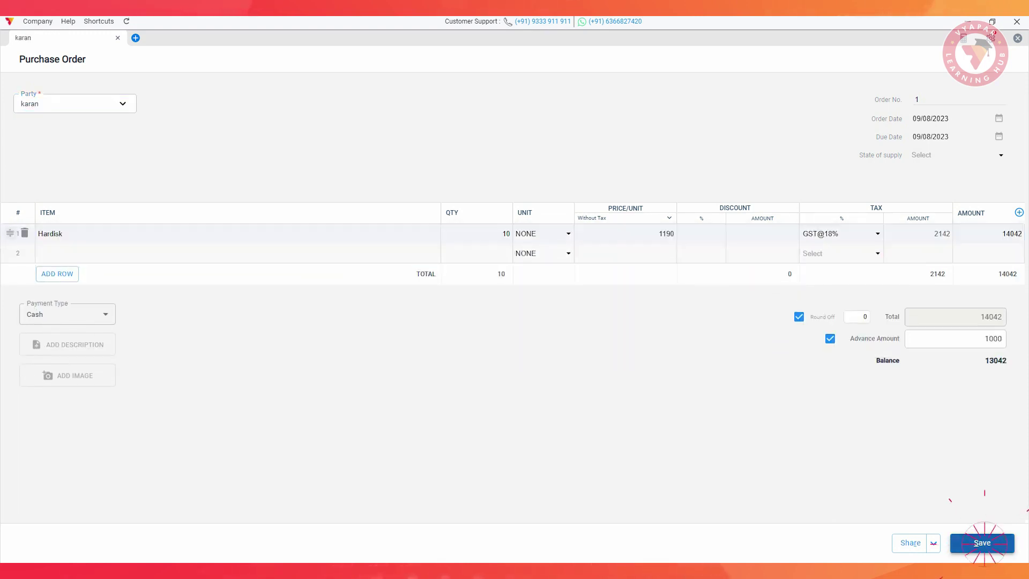
pyautogui.press('Escape')
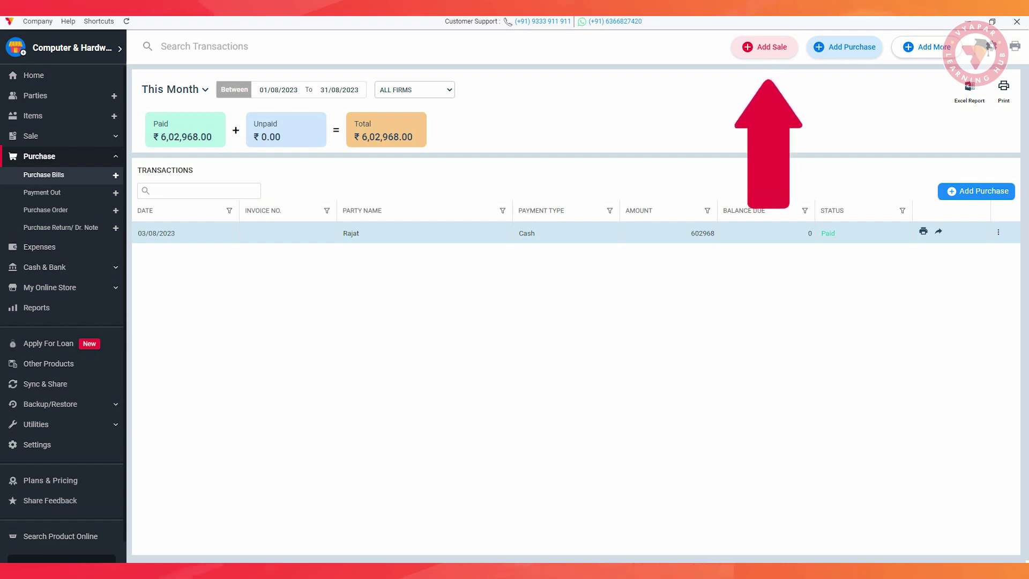
# Start a sale invoice and add a new customer with their phone number and billing address.
pyautogui.click(765, 47)
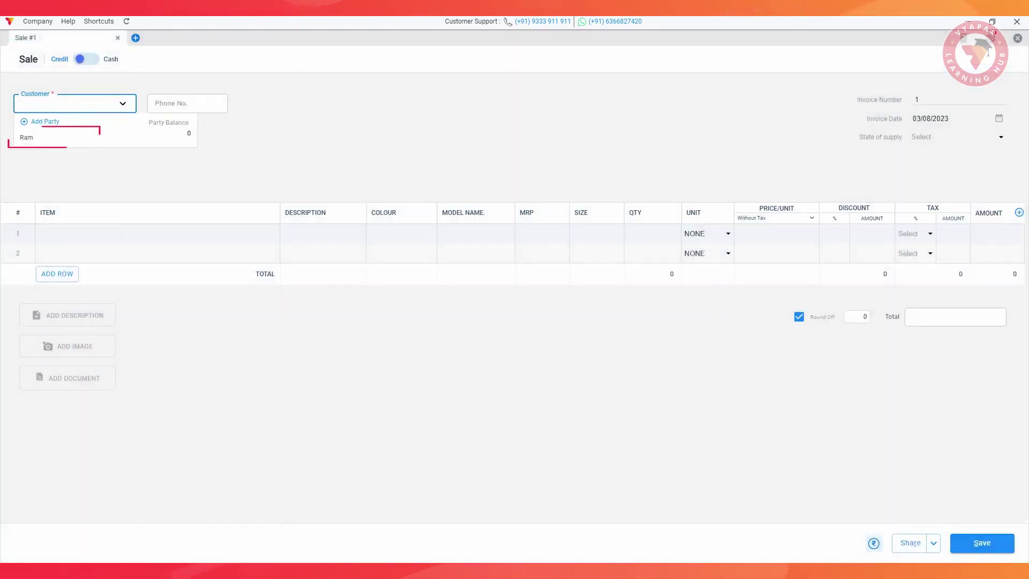
pyautogui.click(45, 122)
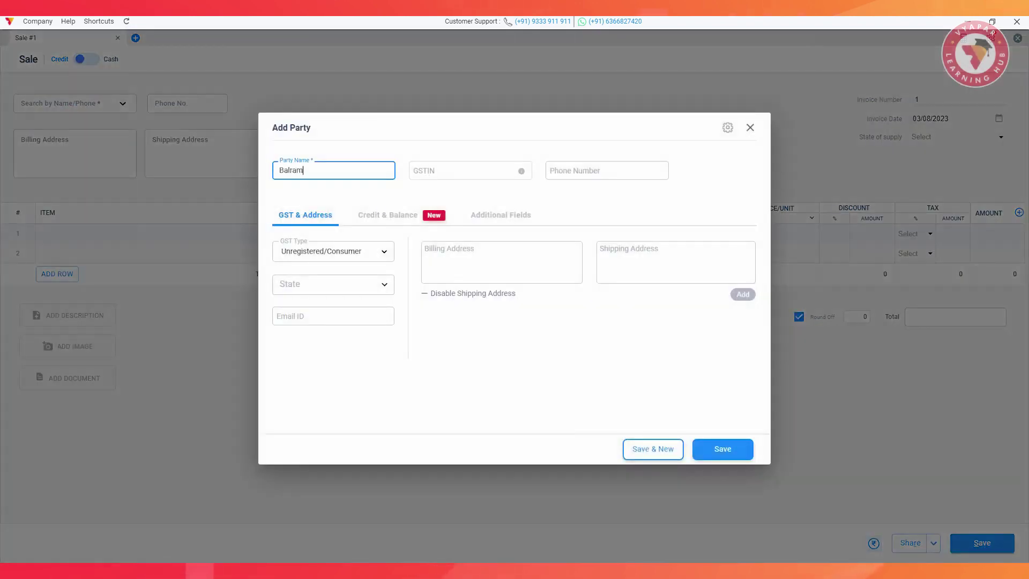
pyautogui.click(607, 170)
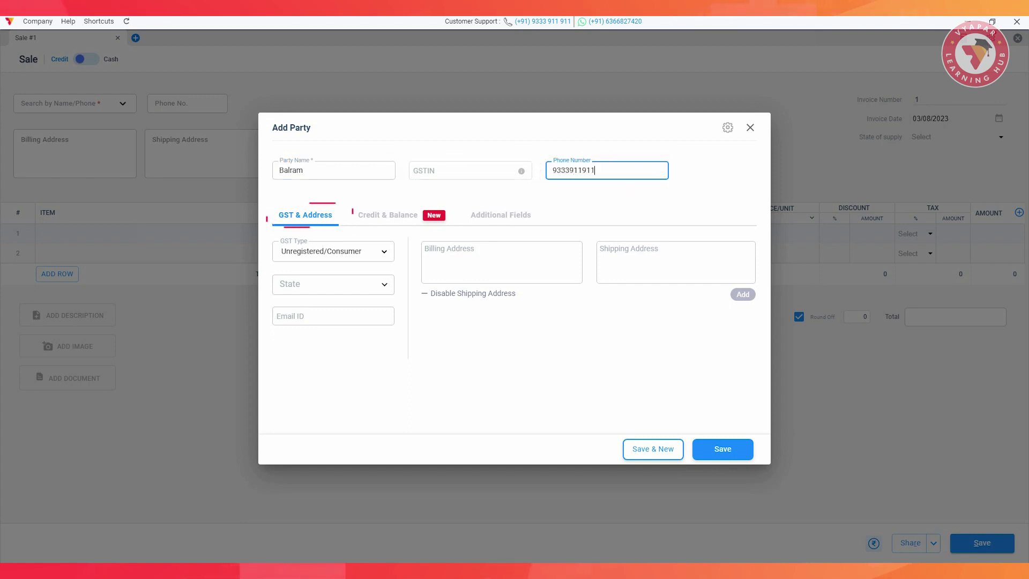
pyautogui.click(482, 258)
pyautogui.write('HSR L')
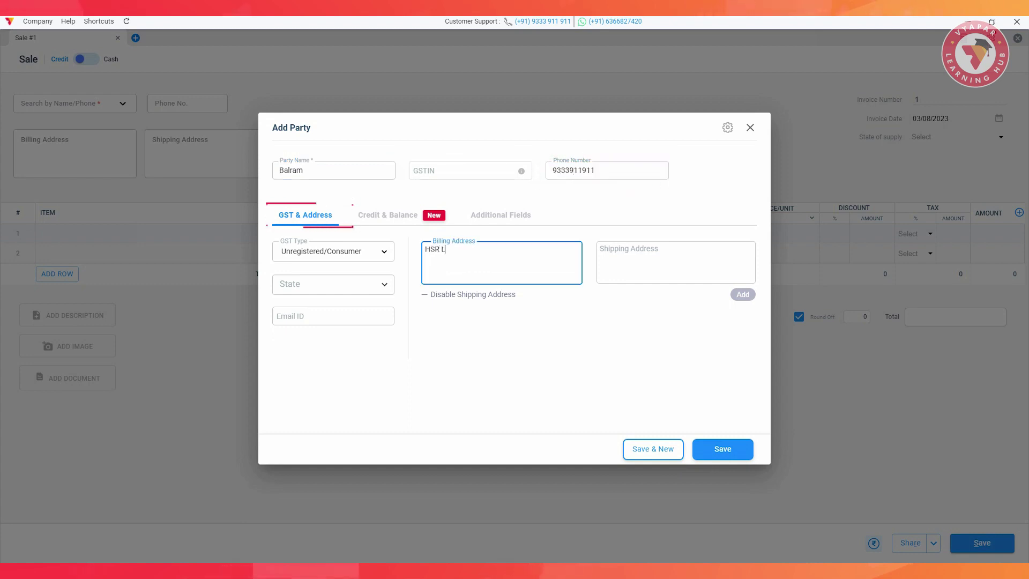
pyautogui.write('ayout, Bangalore')
pyautogui.press('Tab')
pyautogui.click(388, 215)
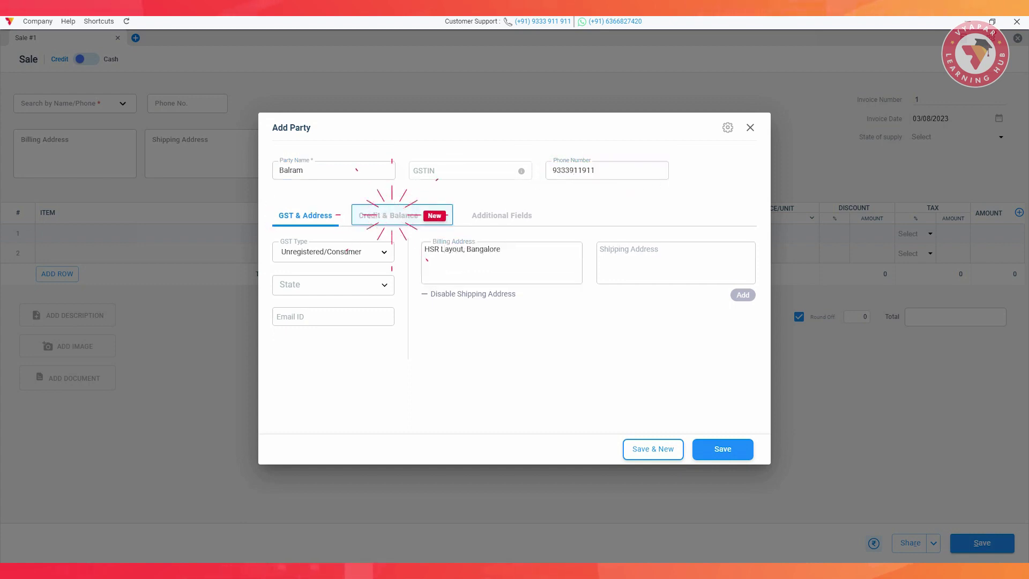
pyautogui.click(498, 215)
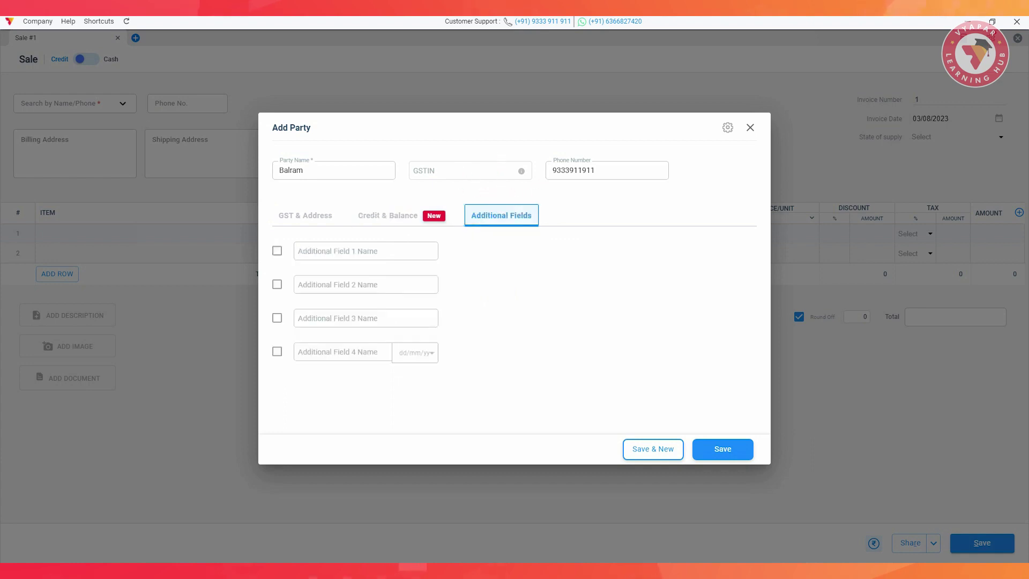
pyautogui.click(722, 449)
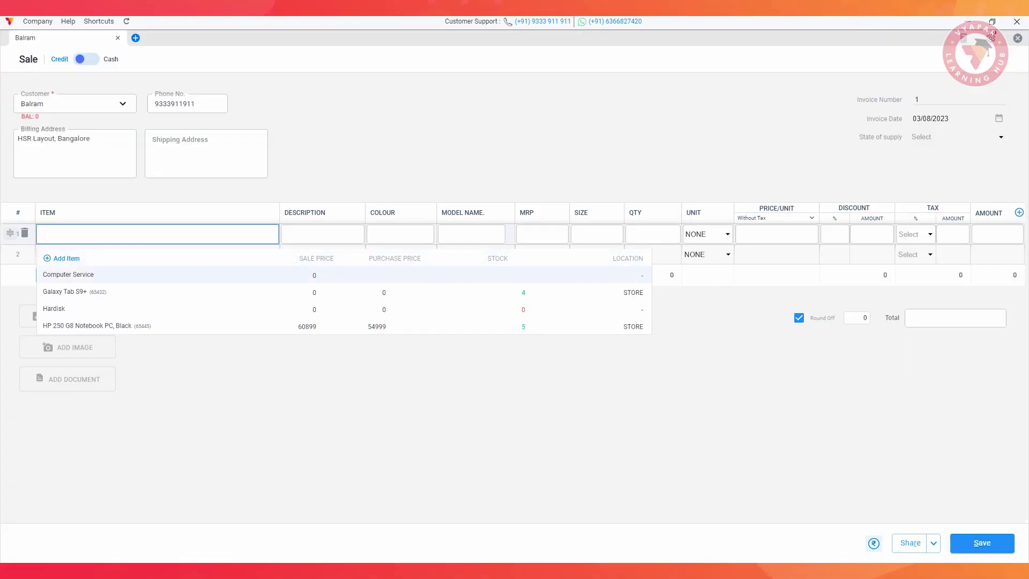
pyautogui.click(75, 291)
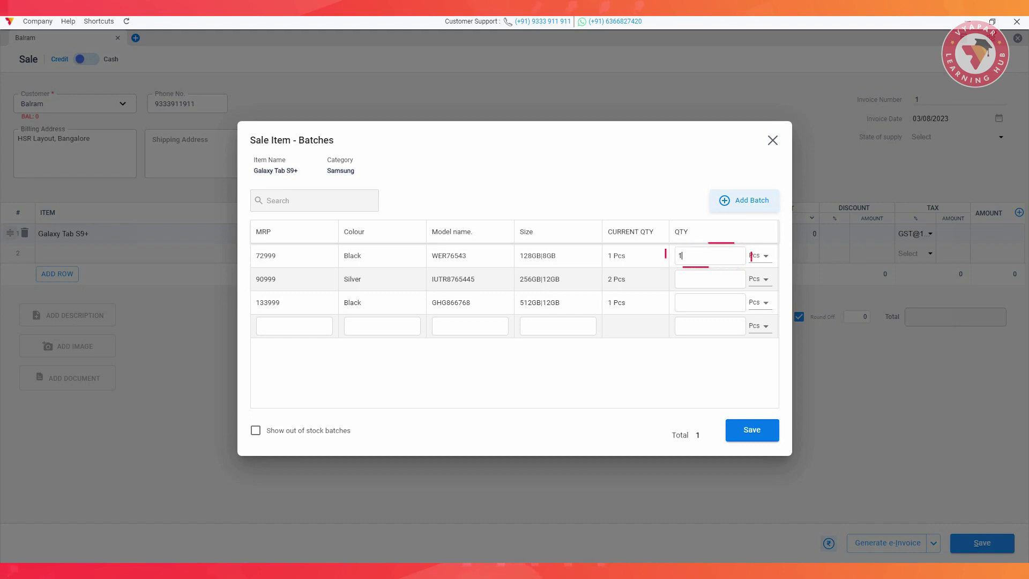
# Take one unit from the 72999 black batch, change warranty to 1 year, and set payment to Cash with a note.
pyautogui.click(752, 430)
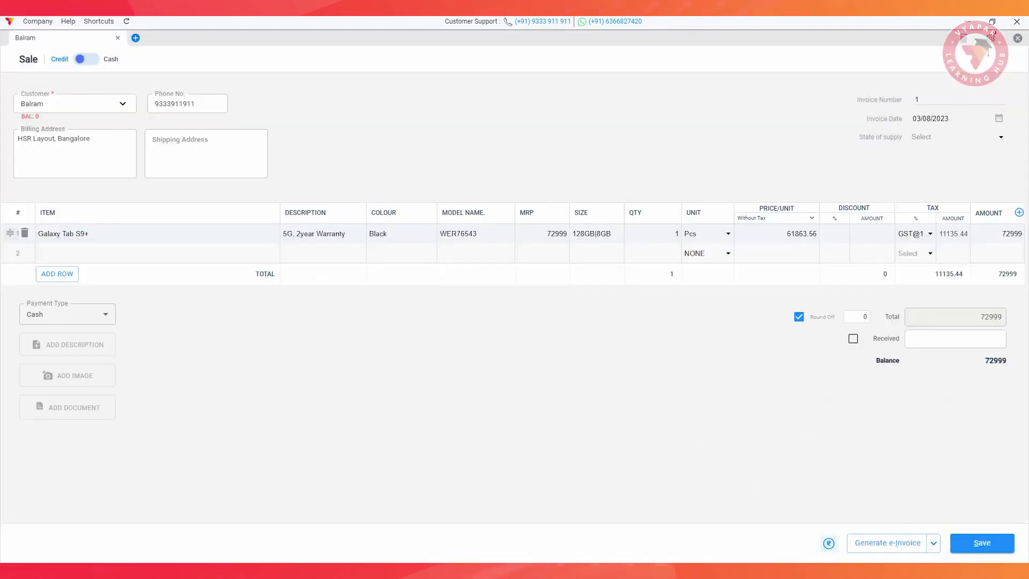
pyautogui.click(322, 234)
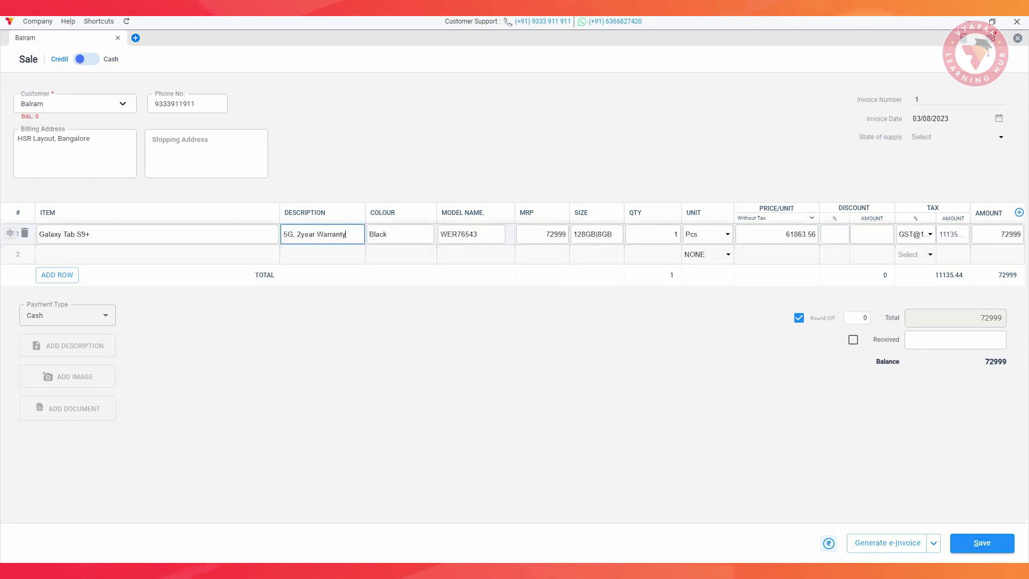
pyautogui.click(301, 235)
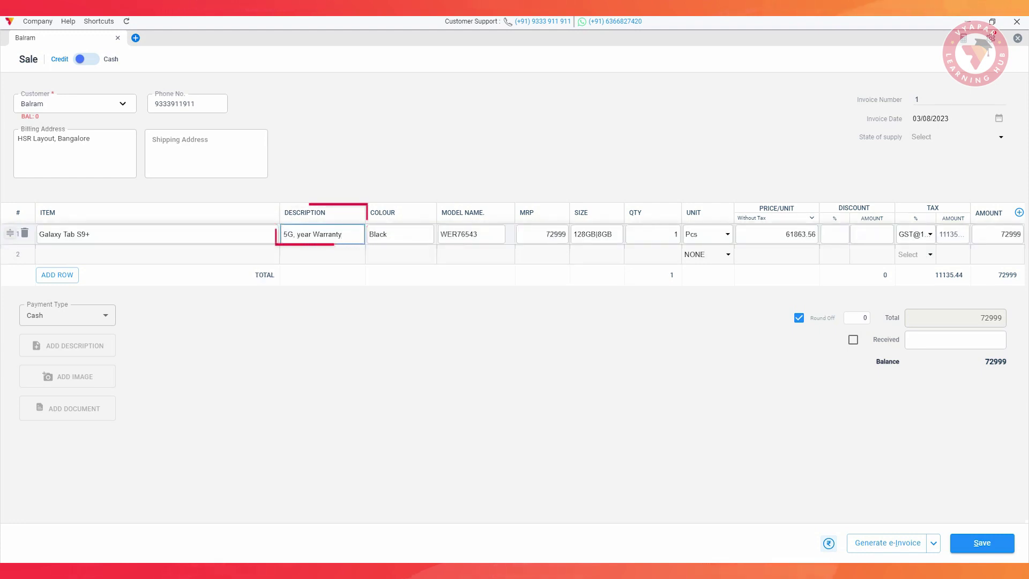
pyautogui.write('1')
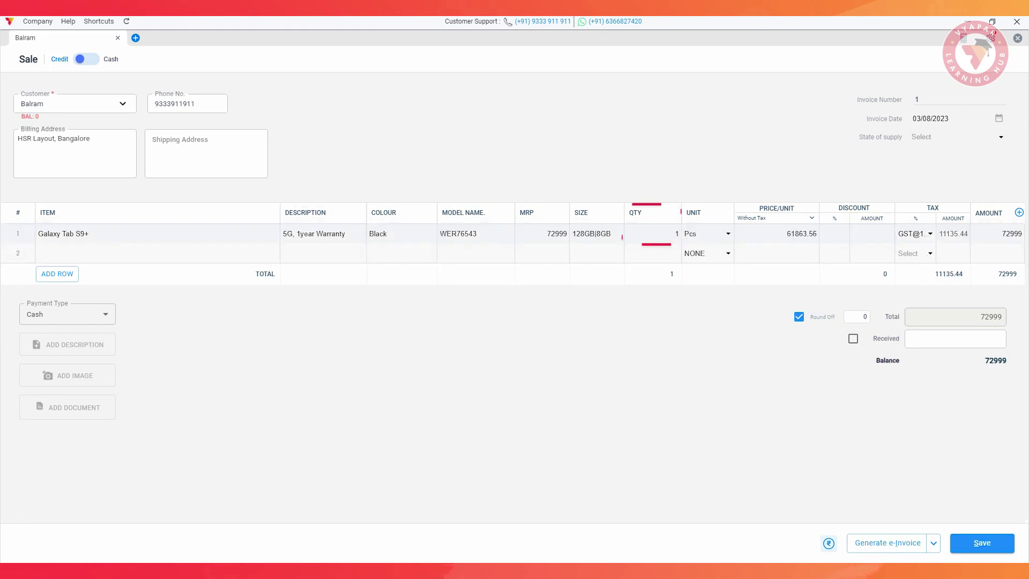
pyautogui.click(103, 315)
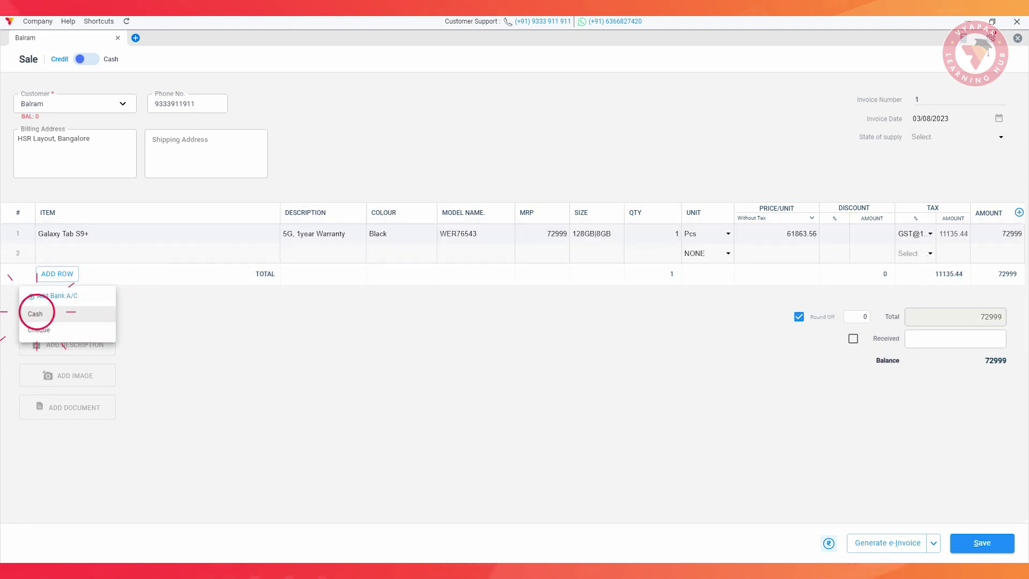
pyautogui.click(36, 313)
pyautogui.click(67, 344)
pyautogui.write('Paid')
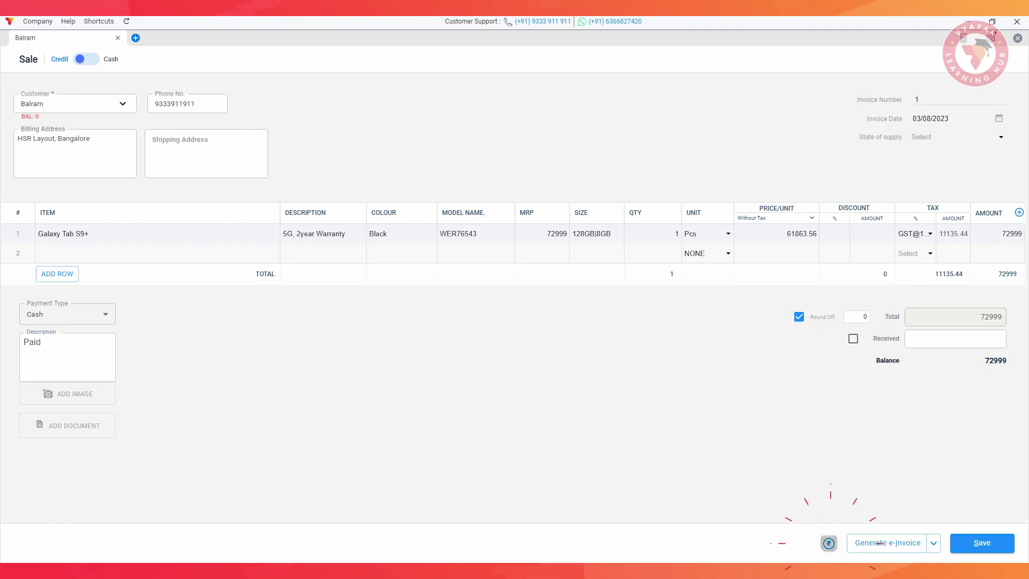
# Check the sale's profit, mark 71000 received leaving 1999 due, and save the invoice.
pyautogui.click(829, 543)
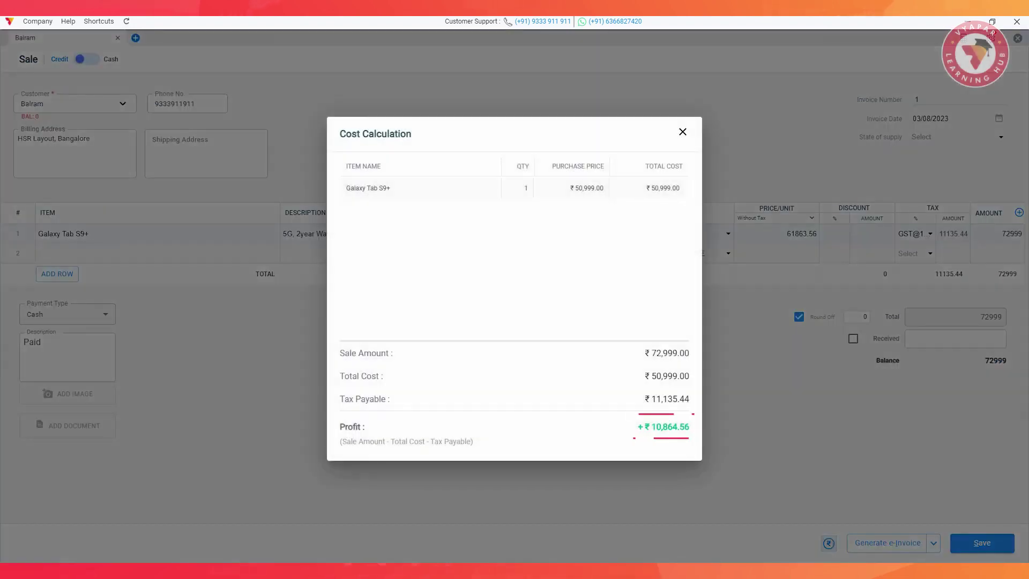
pyautogui.press('Escape')
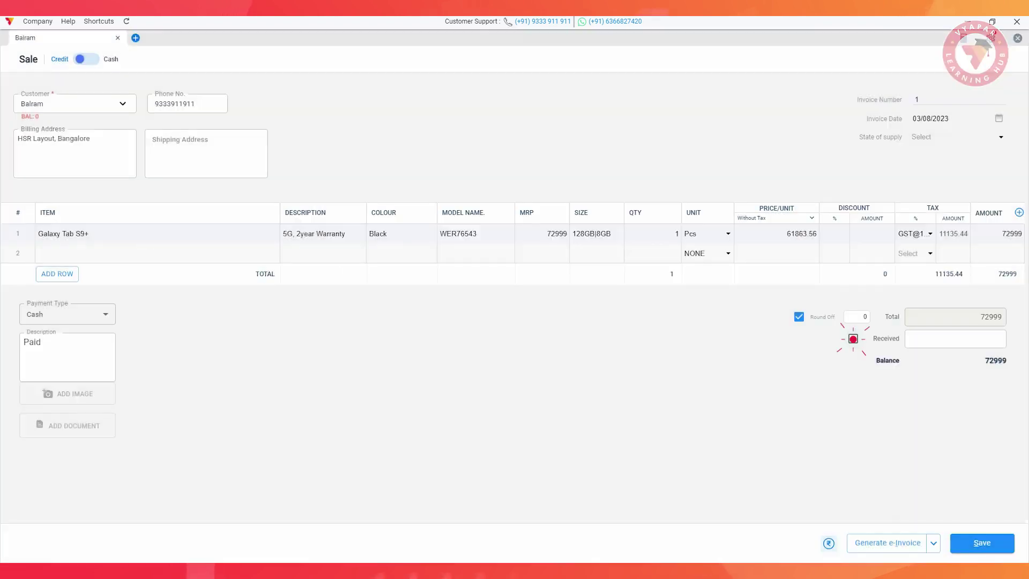
pyautogui.click(852, 338)
pyautogui.doubleClick(991, 338)
pyautogui.write('71000')
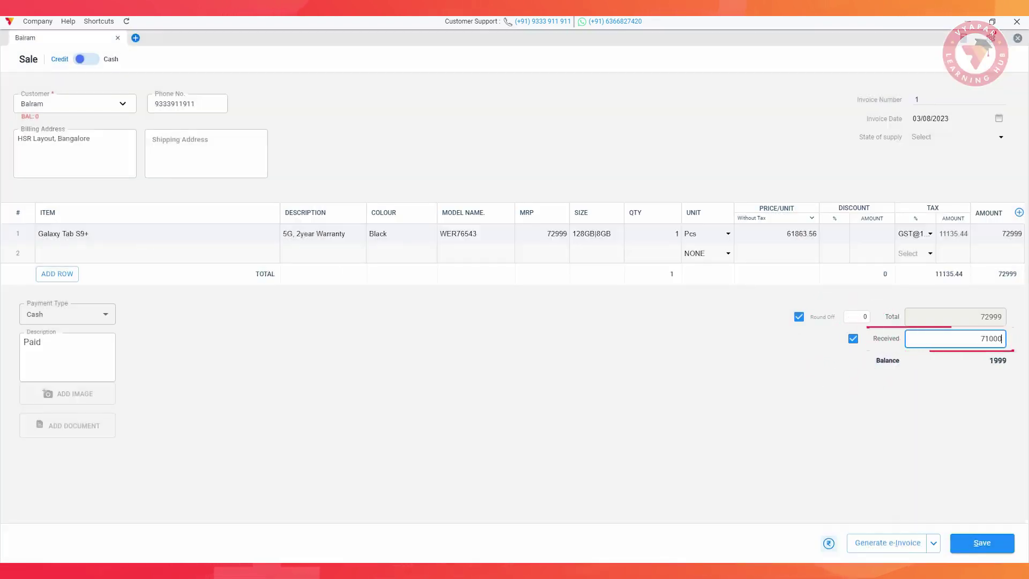
pyautogui.click(981, 543)
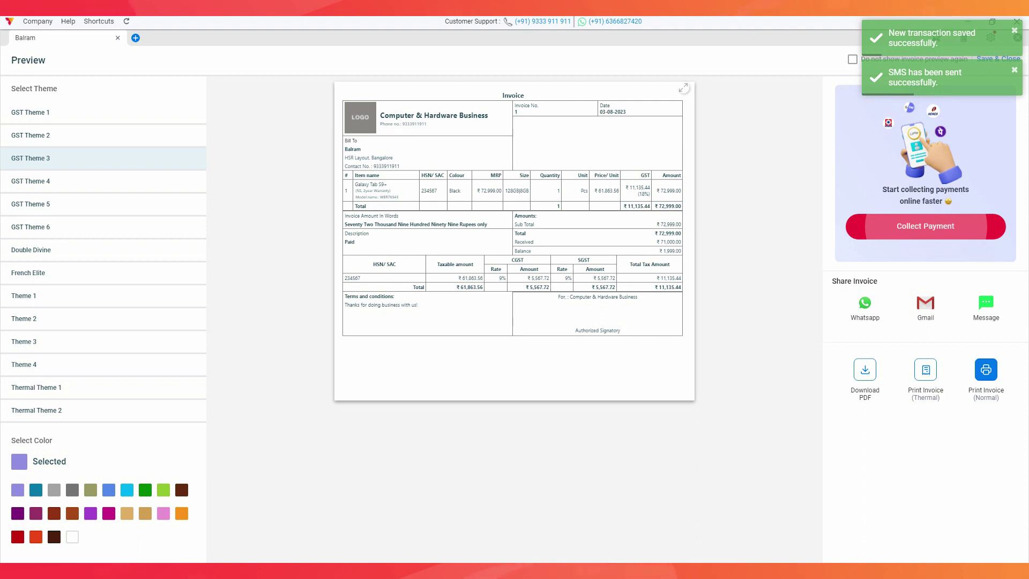
# Preview the invoice in GST Theme 4, GST Theme 5, Double Divine, French Elite and Theme 1.
pyautogui.click(42, 180)
pyautogui.click(42, 203)
pyautogui.click(34, 248)
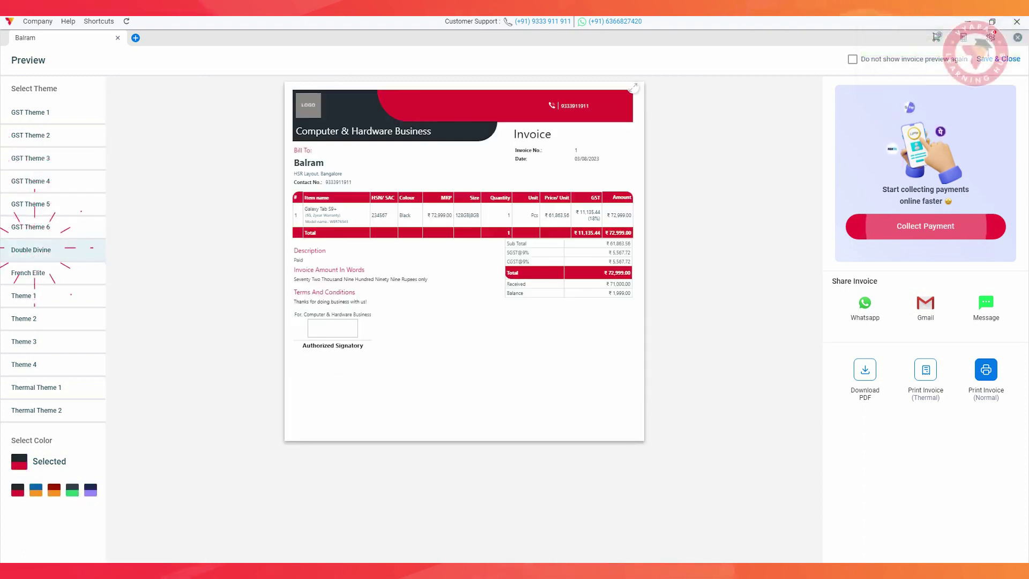
pyautogui.click(33, 274)
pyautogui.click(32, 295)
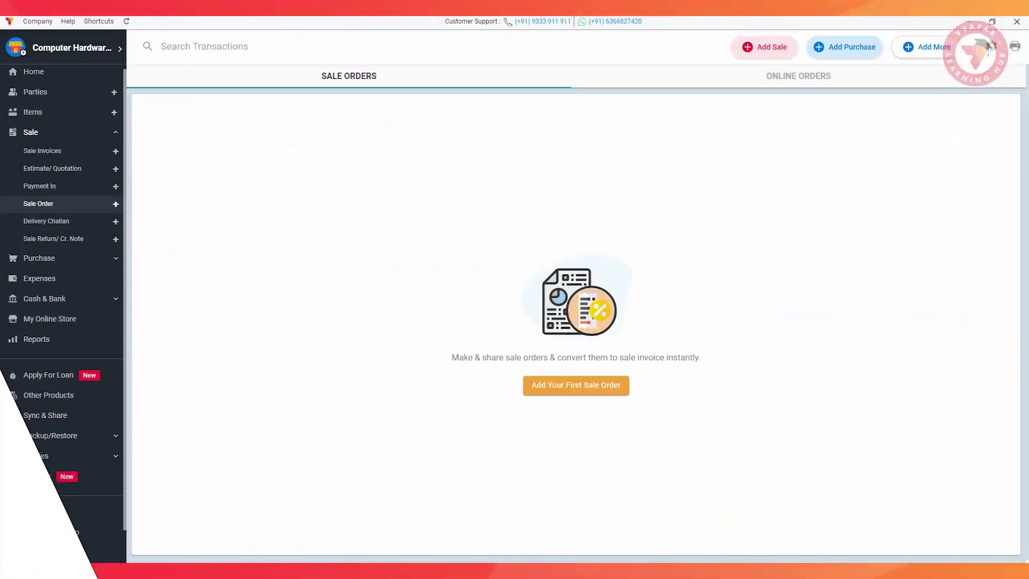
# Start a sale order for the customer with Galaxy Tab S9+ at 30000 and a Hardisk line.
pyautogui.click(574, 385)
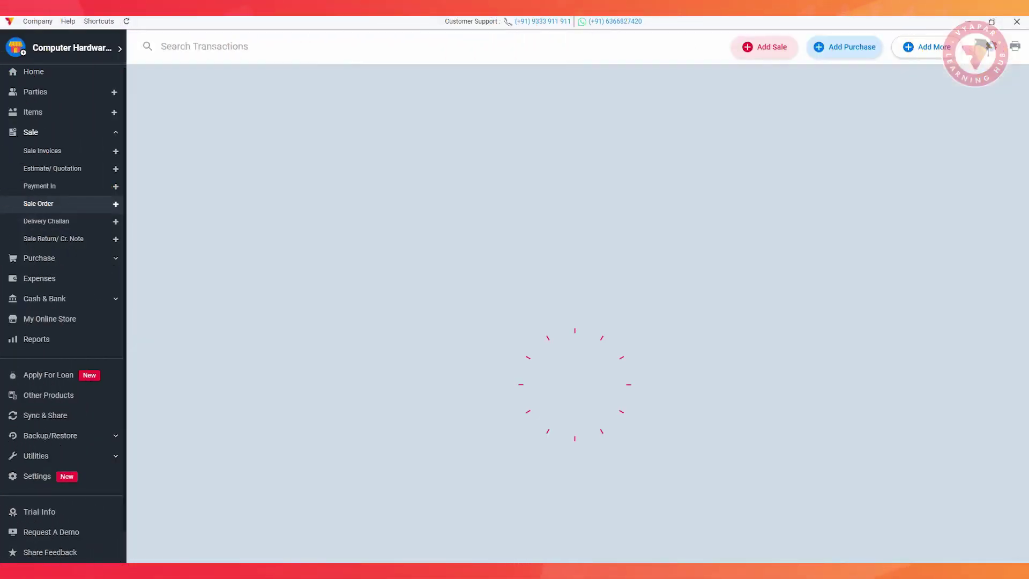
pyautogui.write('Rahul')
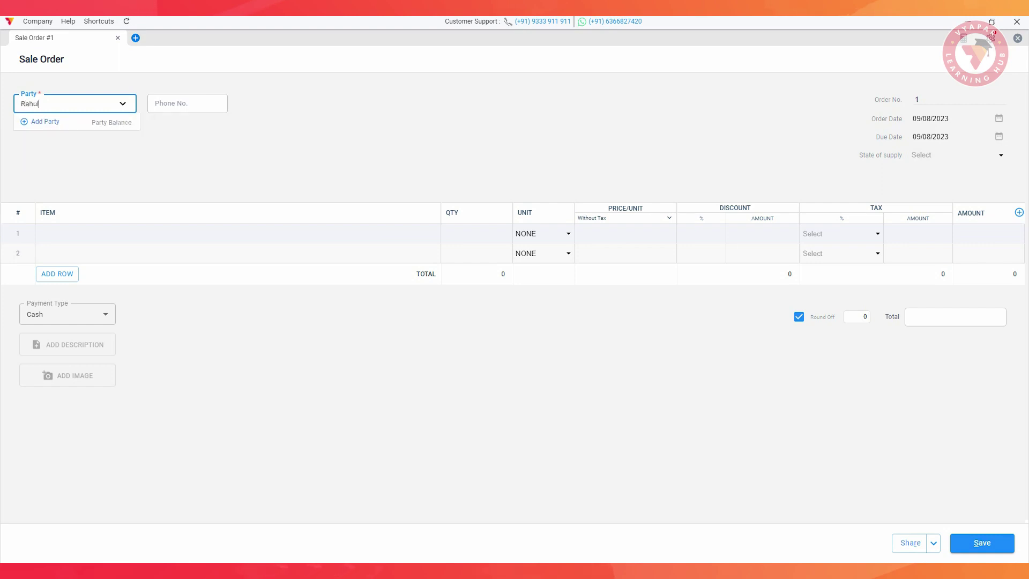
pyautogui.press('Return')
pyautogui.press('Return')
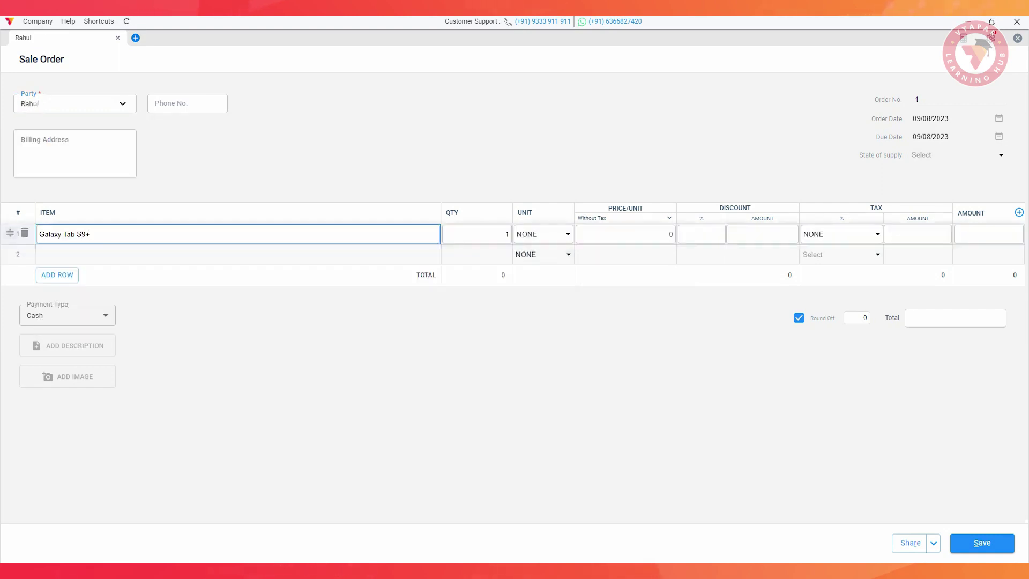
pyautogui.press('Tab')
pyautogui.write('30000')
pyautogui.press('Return')
pyautogui.press('Down')
pyautogui.press('Return')
pyautogui.press('Tab')
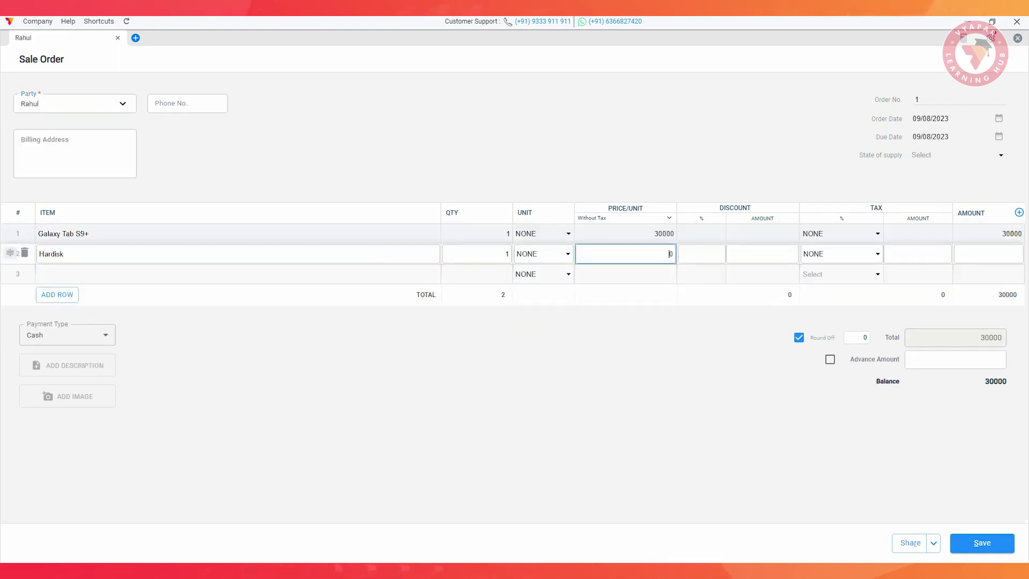
# Add a 25000 advance and save the sale order.
pyautogui.click(955, 358)
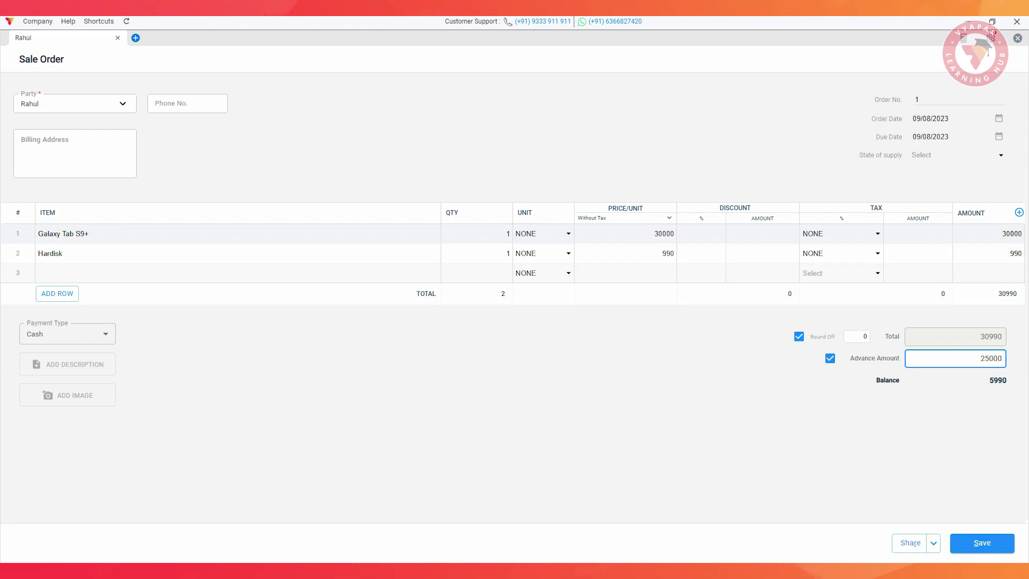
pyautogui.click(982, 542)
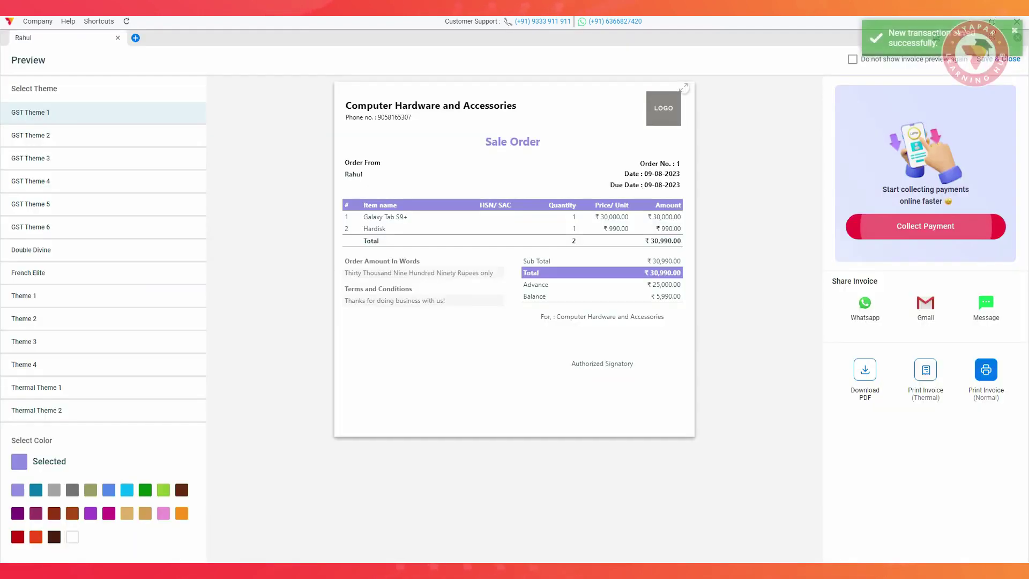
pyautogui.press('Escape')
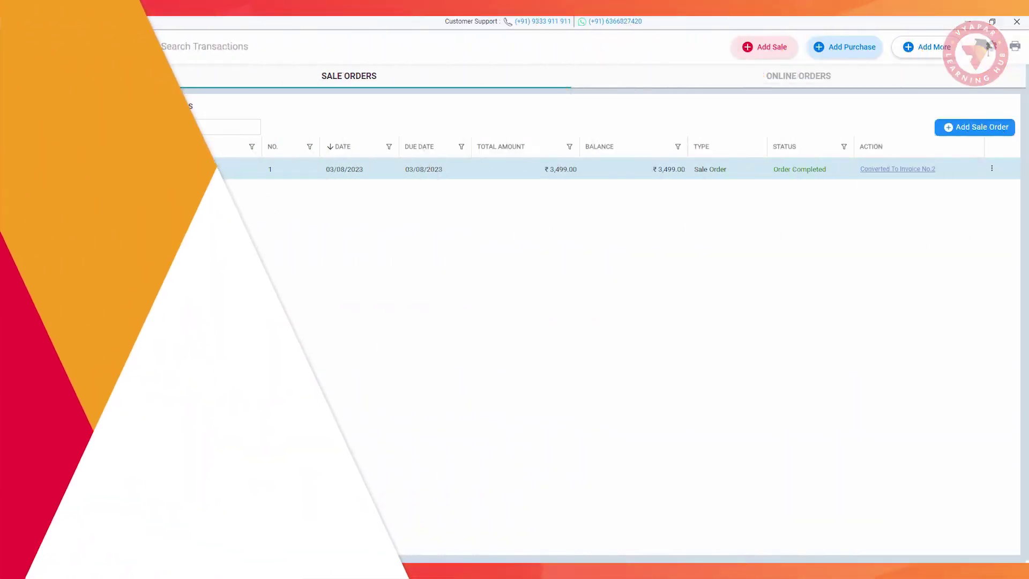
# Add an HDFC bank account with its account number and IFSC, printing UPI QR and bank details on invoices.
pyautogui.click(39, 281)
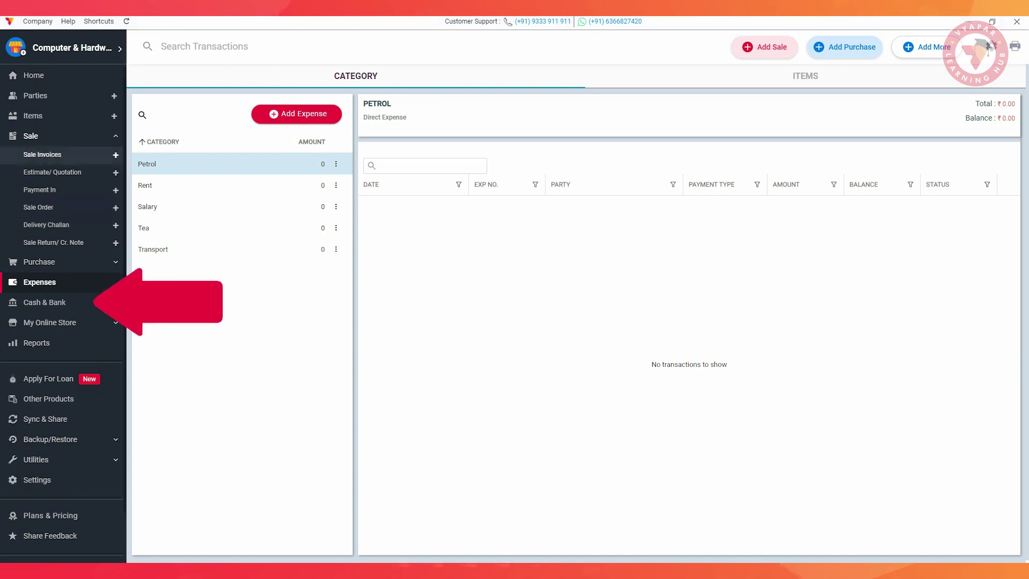
pyautogui.click(42, 303)
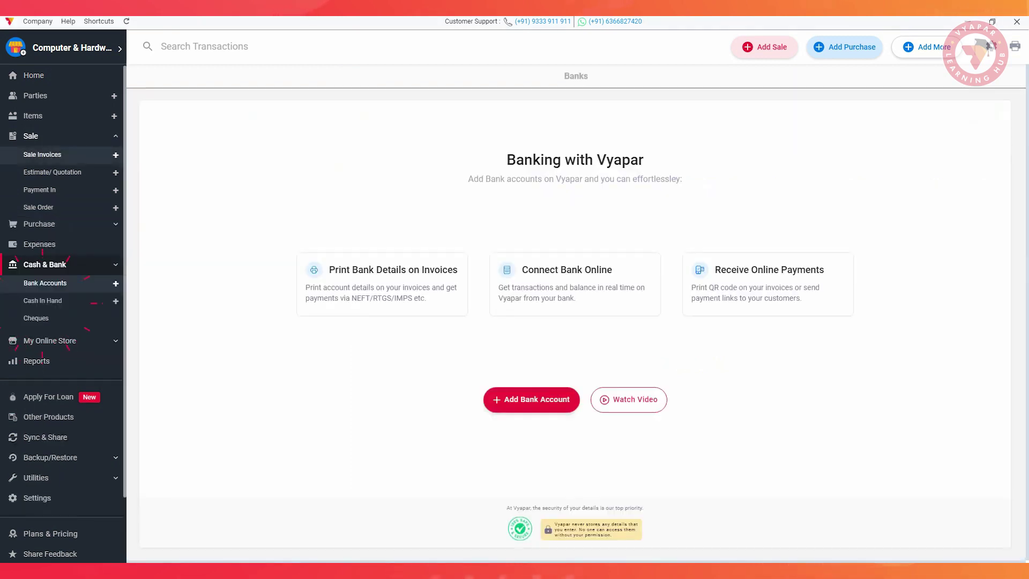
pyautogui.click(530, 397)
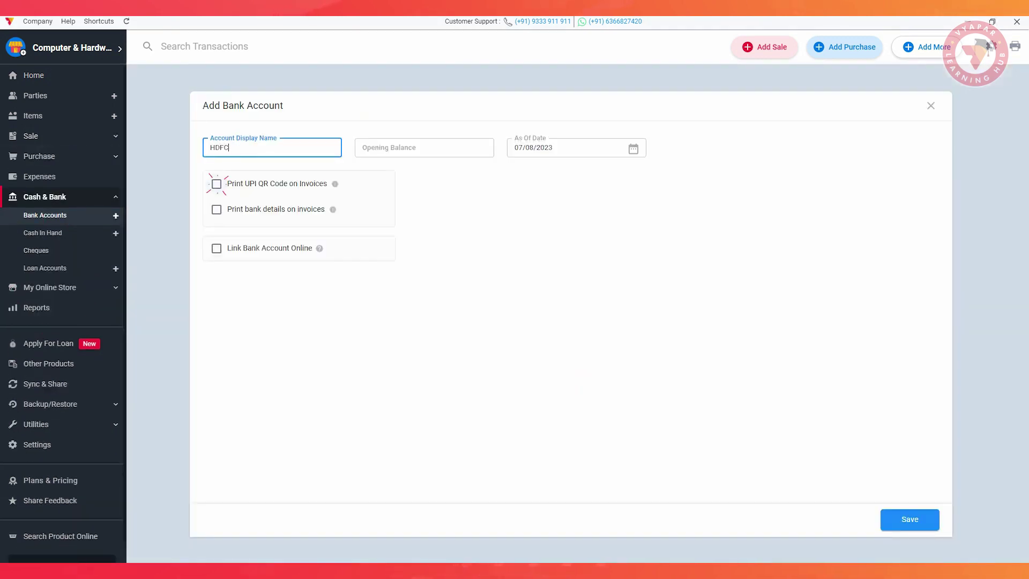
pyautogui.click(217, 184)
pyautogui.click(216, 209)
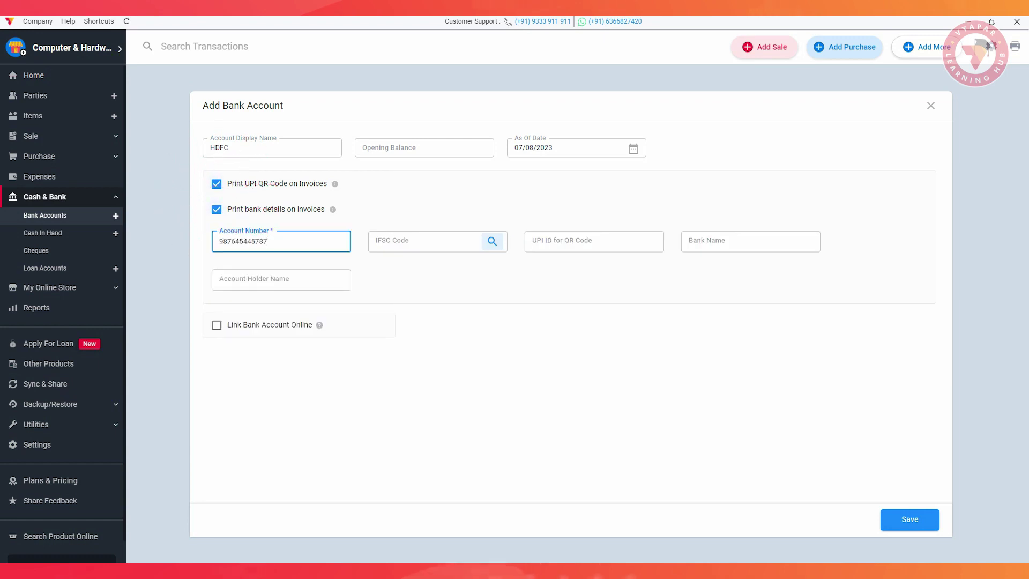
pyautogui.write('HDFC0004053')
pyautogui.write('R')
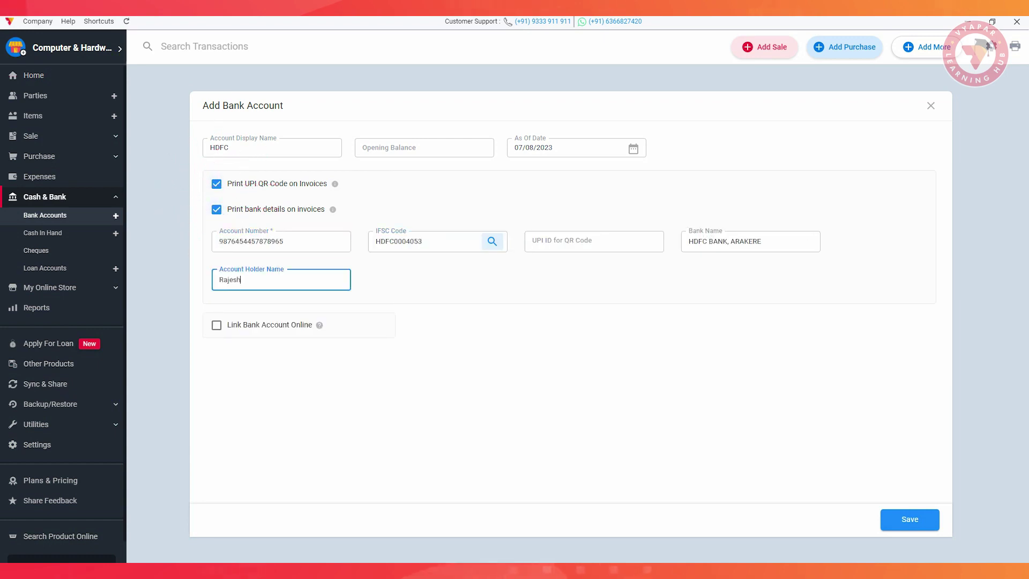
pyautogui.click(910, 519)
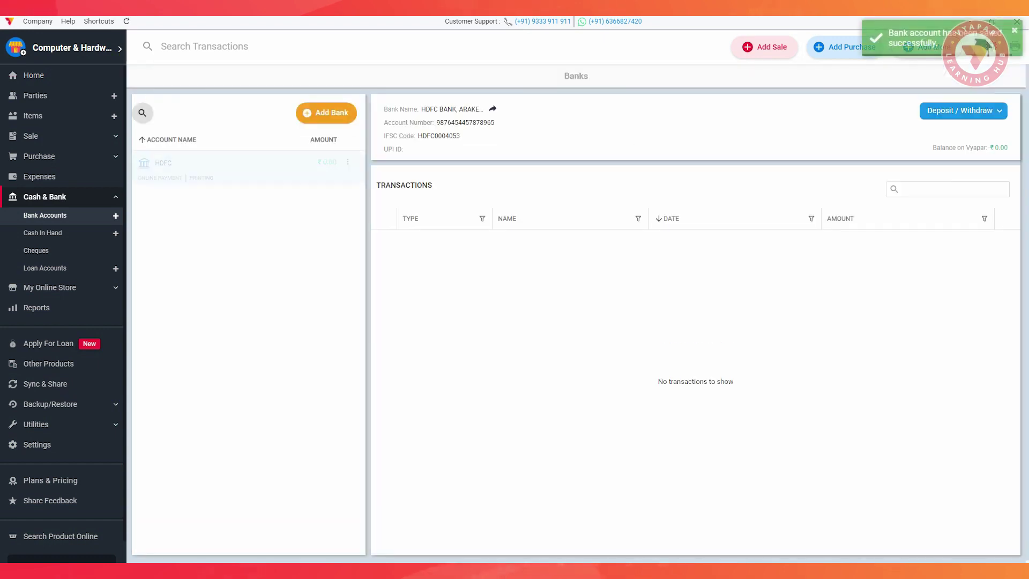
pyautogui.click(35, 137)
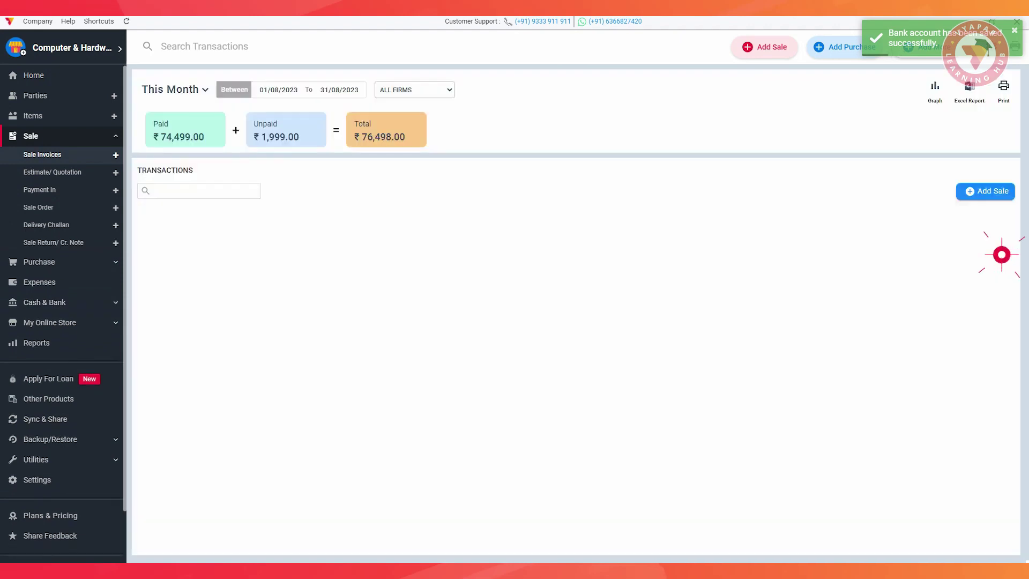
pyautogui.click(1001, 253)
# Preview the first sale invoice, then go to the My Online Store page.
pyautogui.click(947, 437)
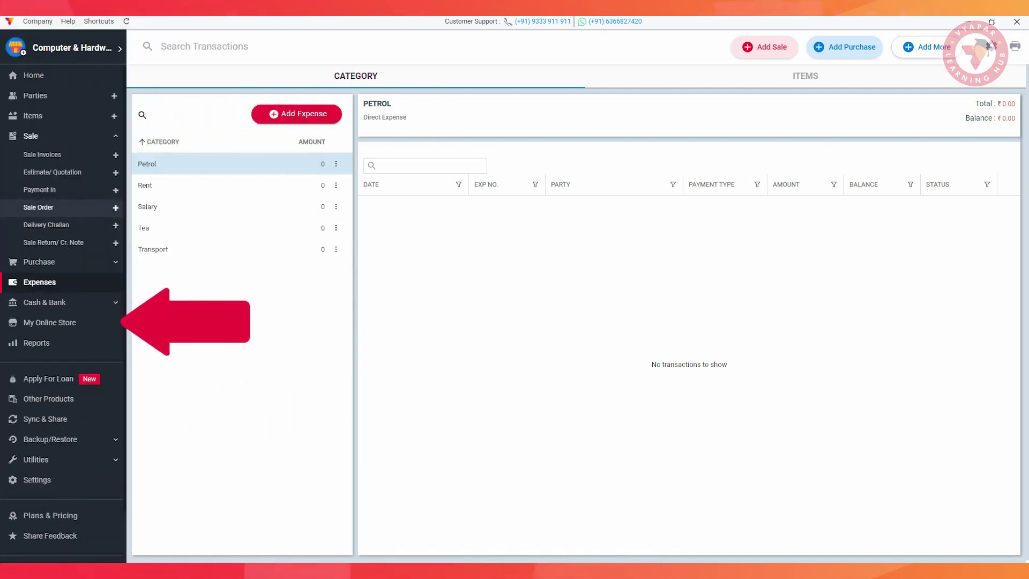
pyautogui.click(41, 321)
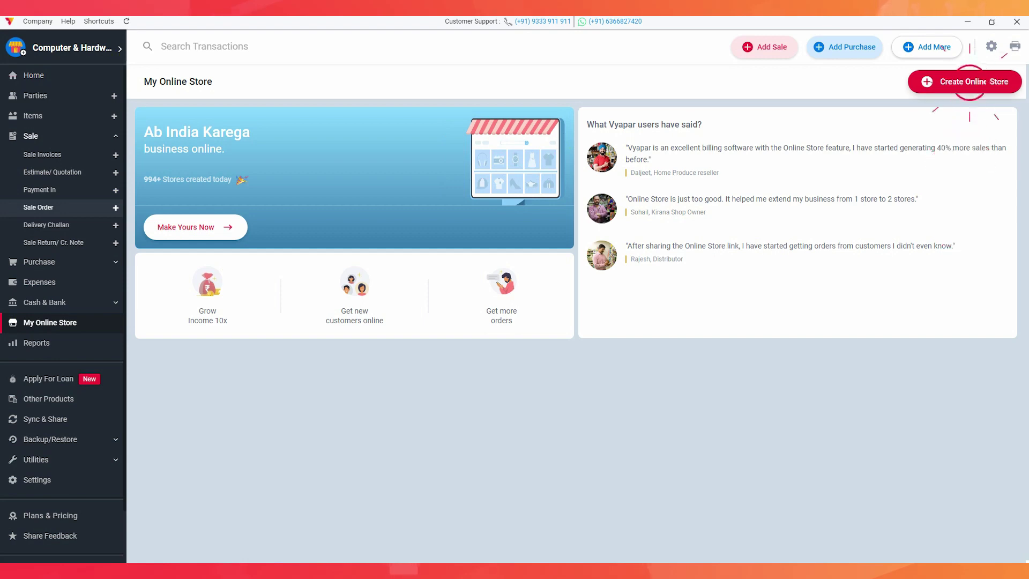
# Create the online store, check its Manage Items catalogue and share link, then go to Reports.
pyautogui.click(959, 81)
pyautogui.click(410, 358)
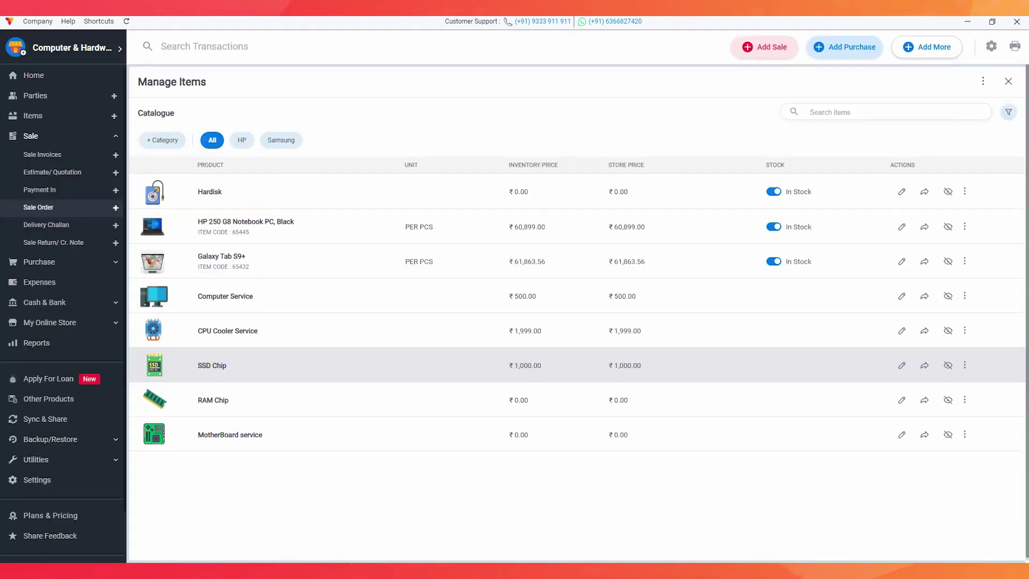
pyautogui.click(1008, 81)
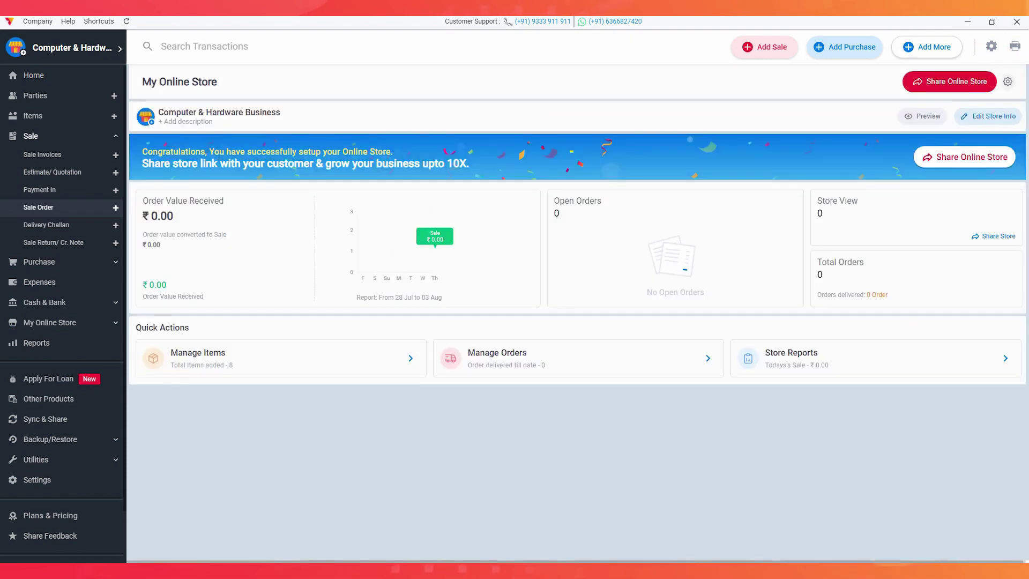
pyautogui.click(969, 157)
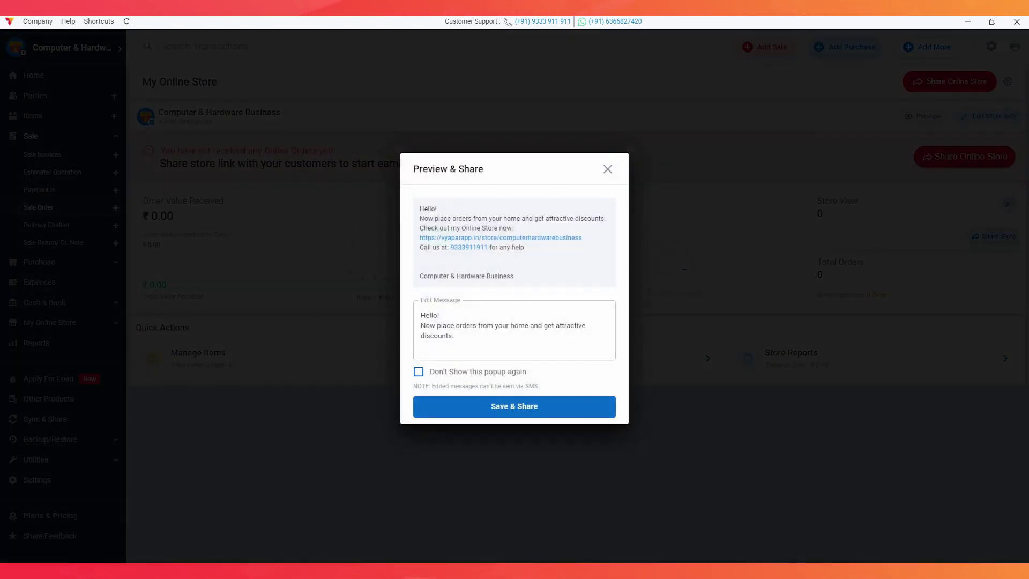
pyautogui.scroll(-1, 512, 289)
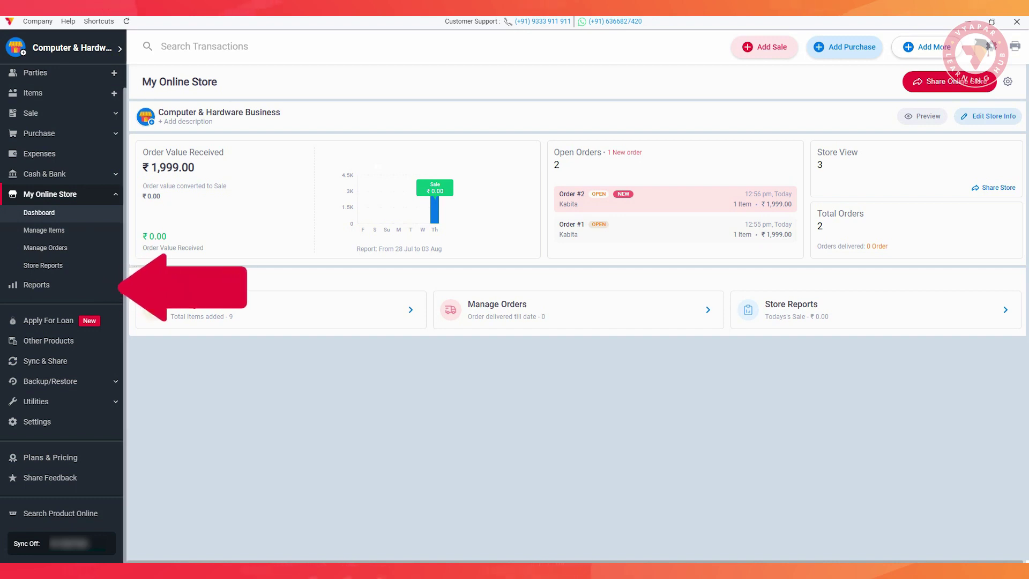
pyautogui.click(36, 285)
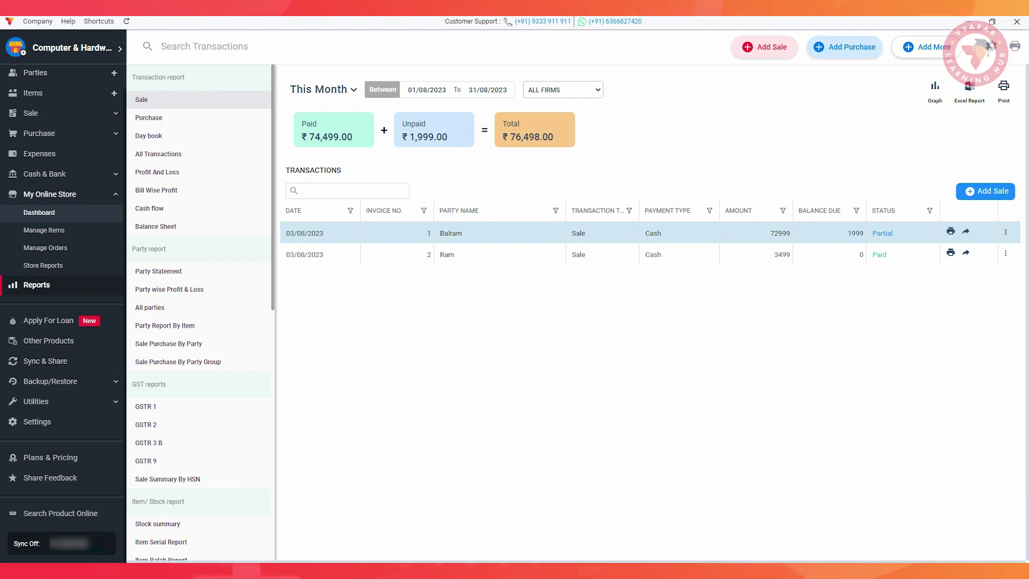
# Try the Sale report's date, invoice number and party name column filters.
pyautogui.click(350, 211)
pyautogui.click(423, 211)
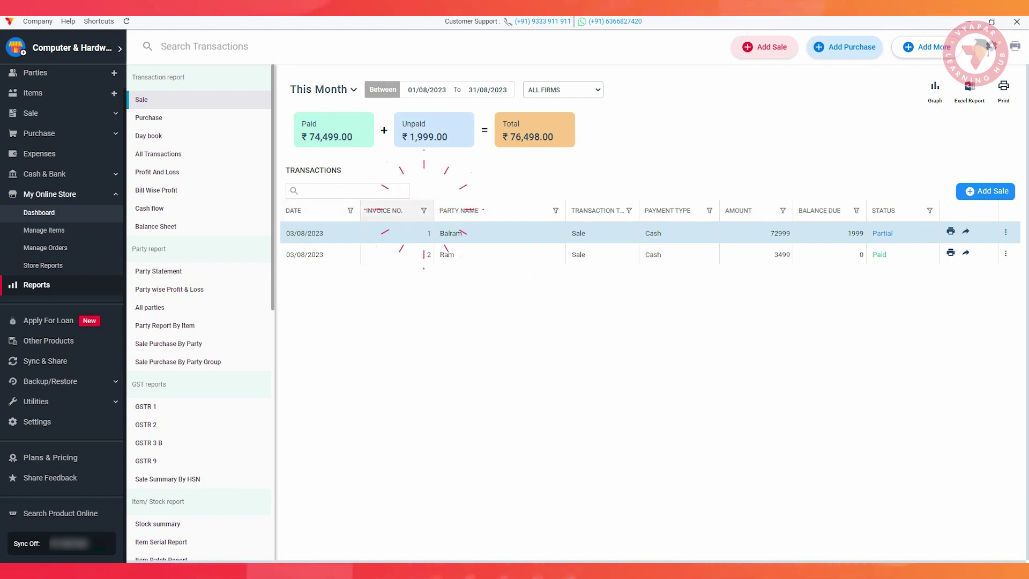
pyautogui.click(556, 211)
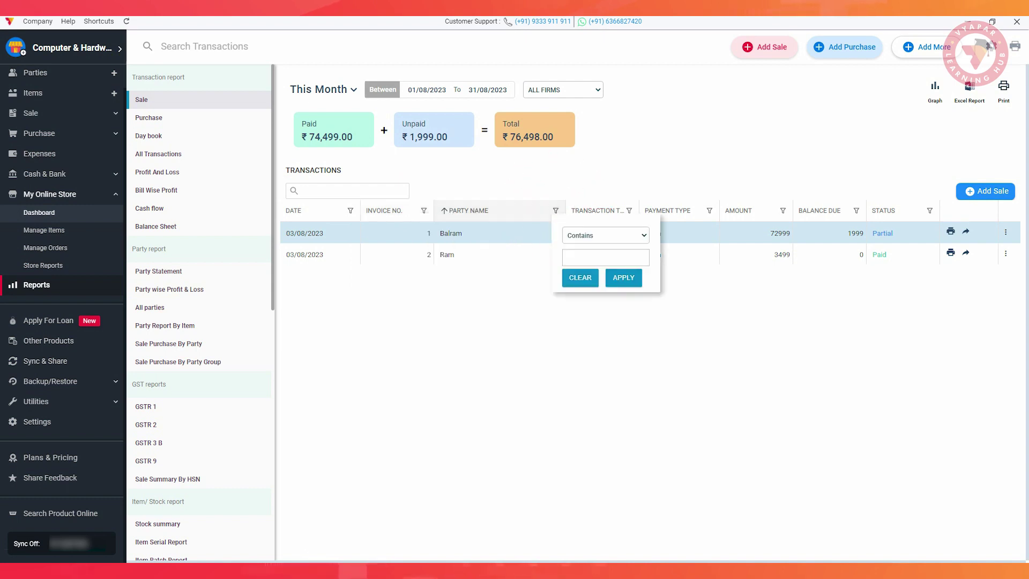
pyautogui.click(600, 343)
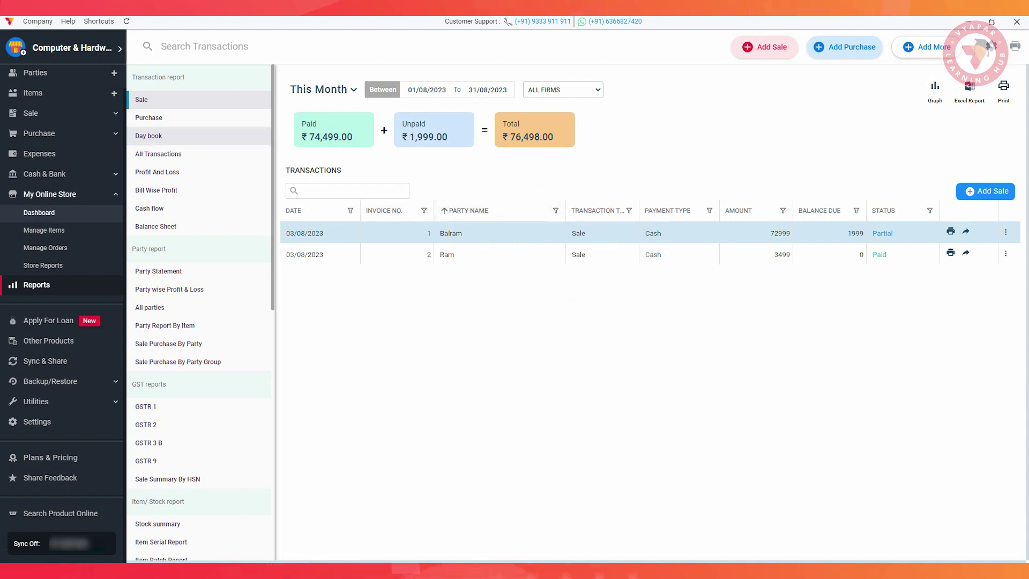
# Step through the Purchase, Day book, Profit And Loss, Bill Wise Profit and Party Statement reports.
pyautogui.click(149, 117)
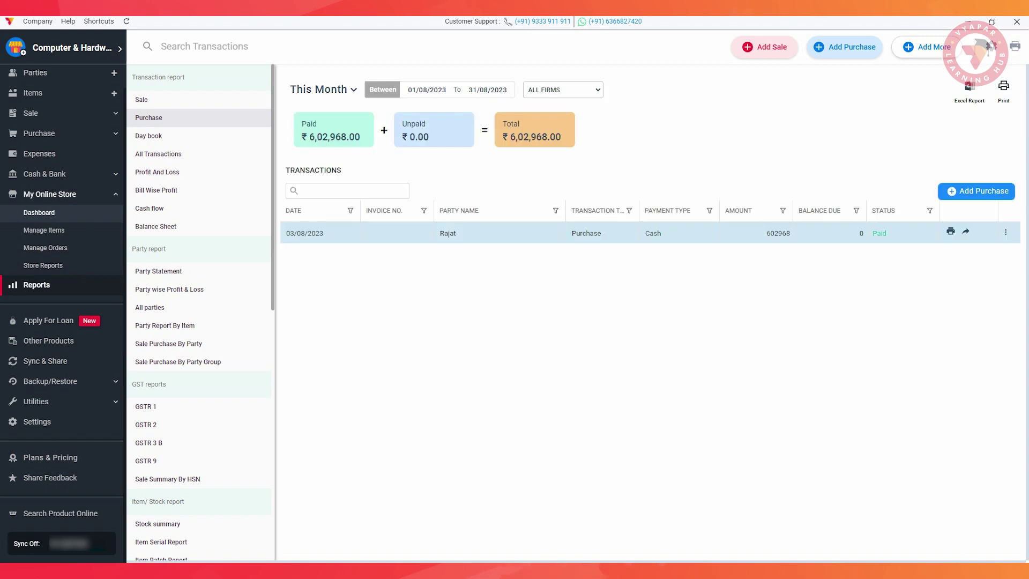
pyautogui.click(149, 136)
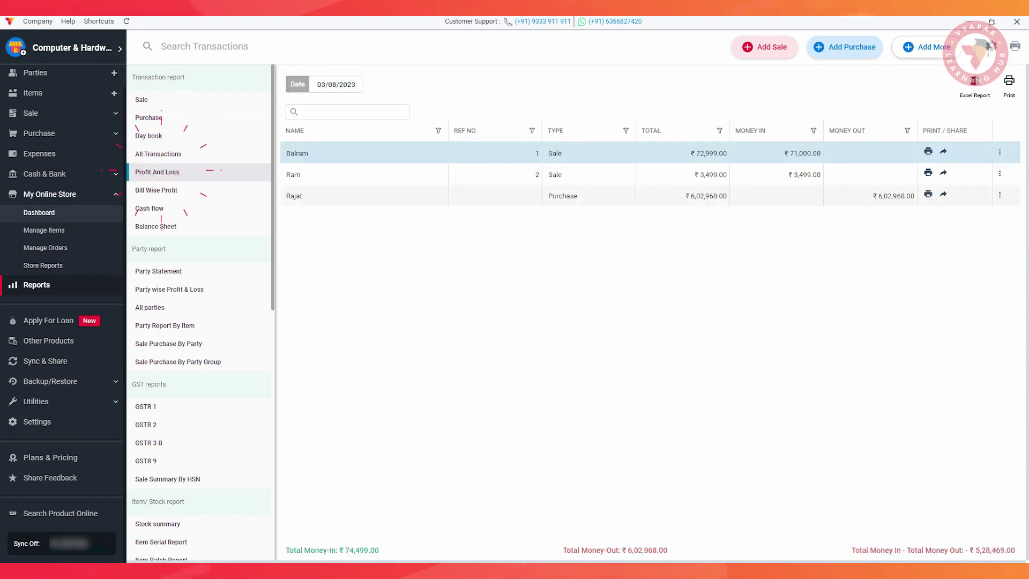
pyautogui.click(157, 172)
pyautogui.click(161, 190)
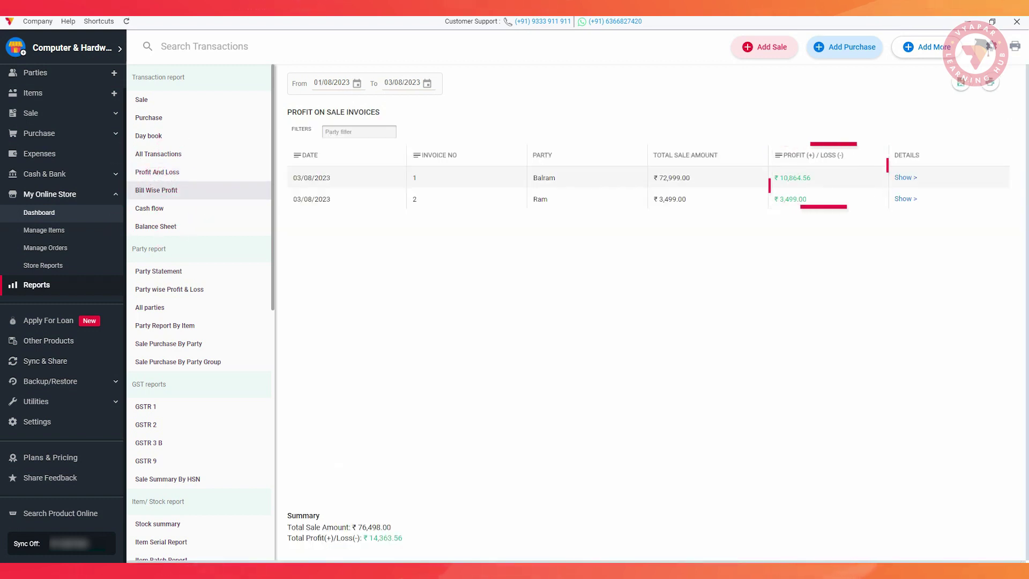
pyautogui.click(158, 271)
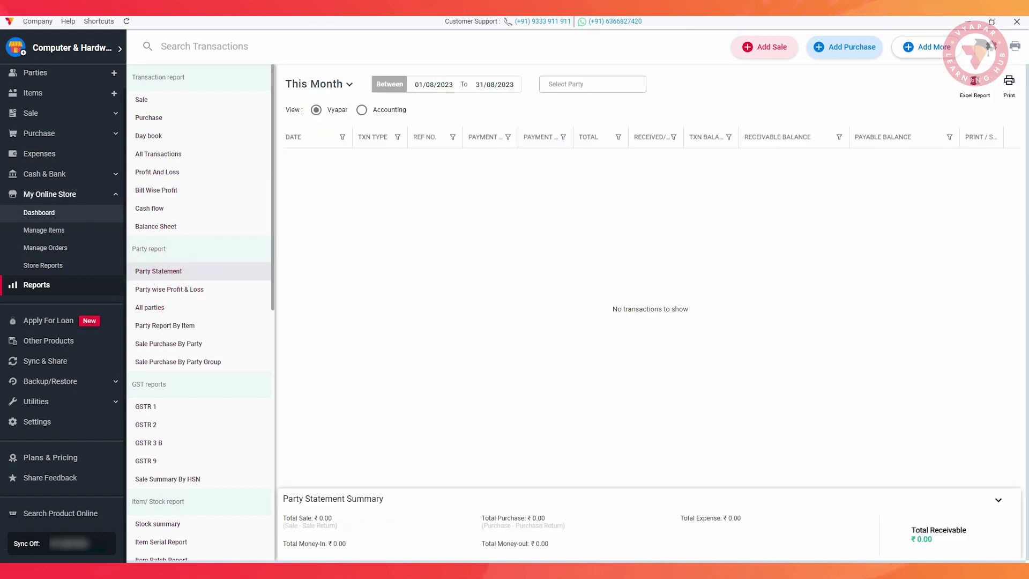
# View the GSTR 1, GSTR 2, Item Batch and Sale/ Purchase By Item Category reports.
pyautogui.click(148, 406)
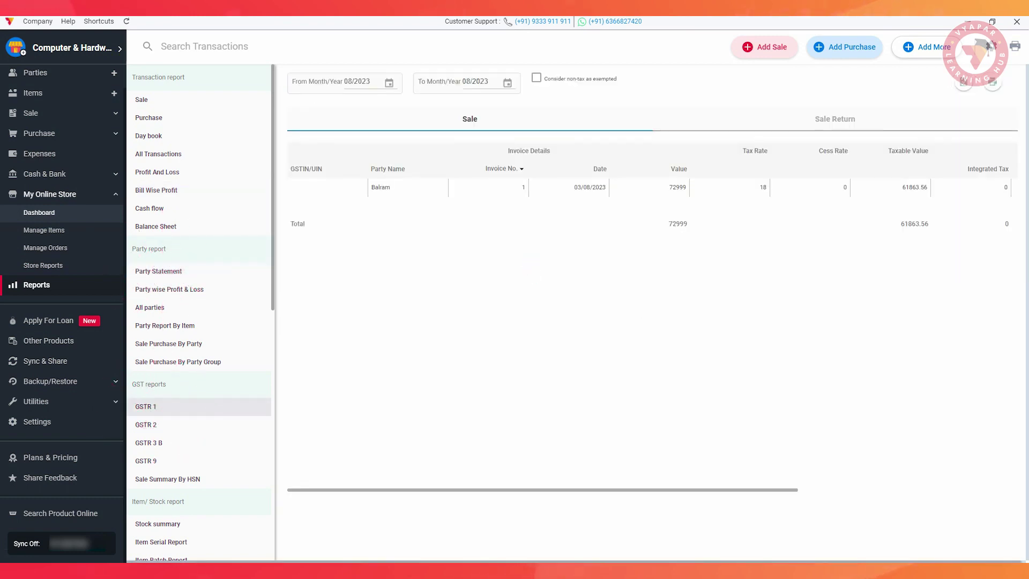
pyautogui.click(148, 407)
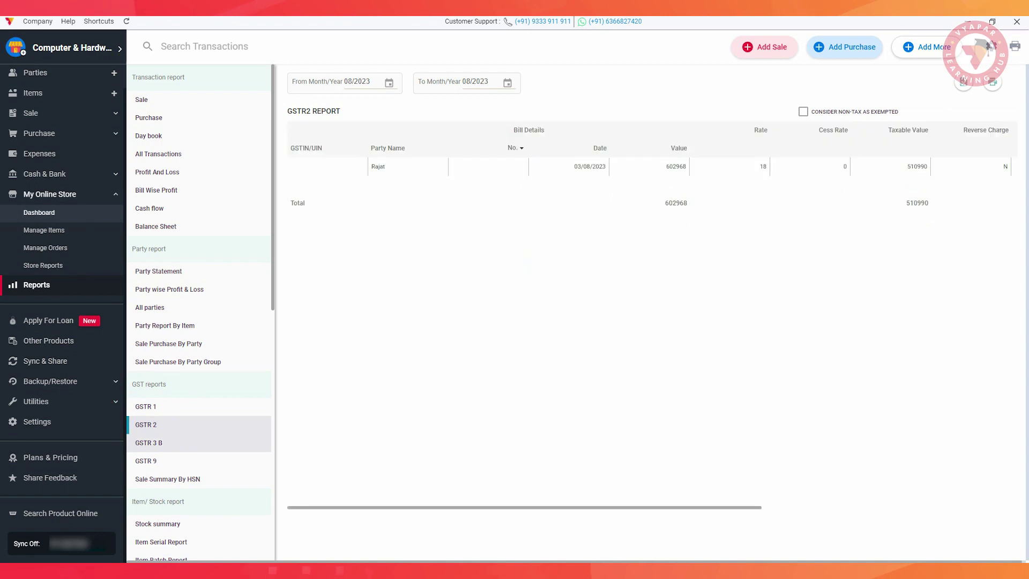
pyautogui.scroll(-1, 198, 322)
pyautogui.scroll(-1, 198, 456)
pyautogui.click(161, 458)
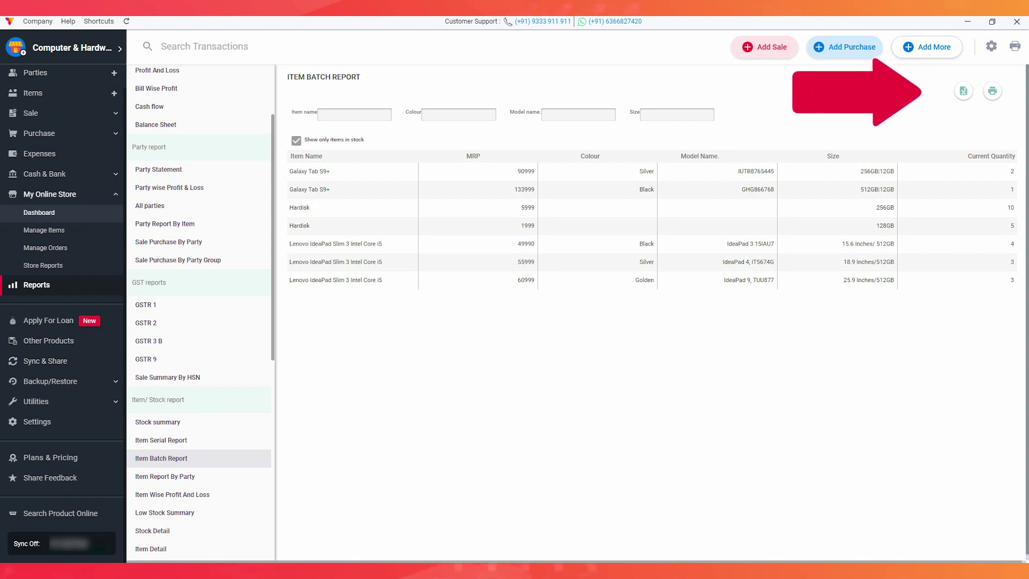
pyautogui.scroll(-3, 199, 311)
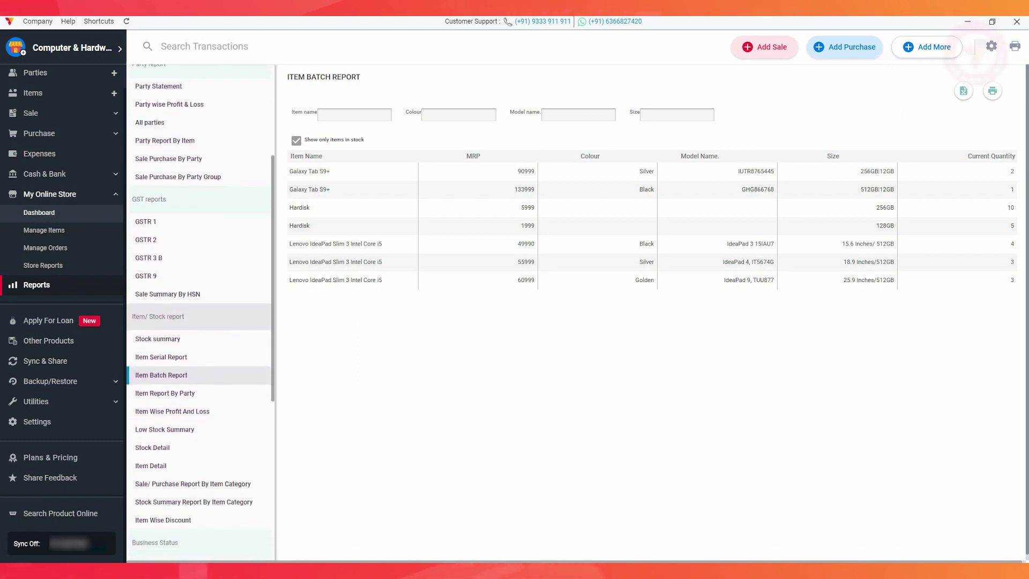
pyautogui.click(177, 483)
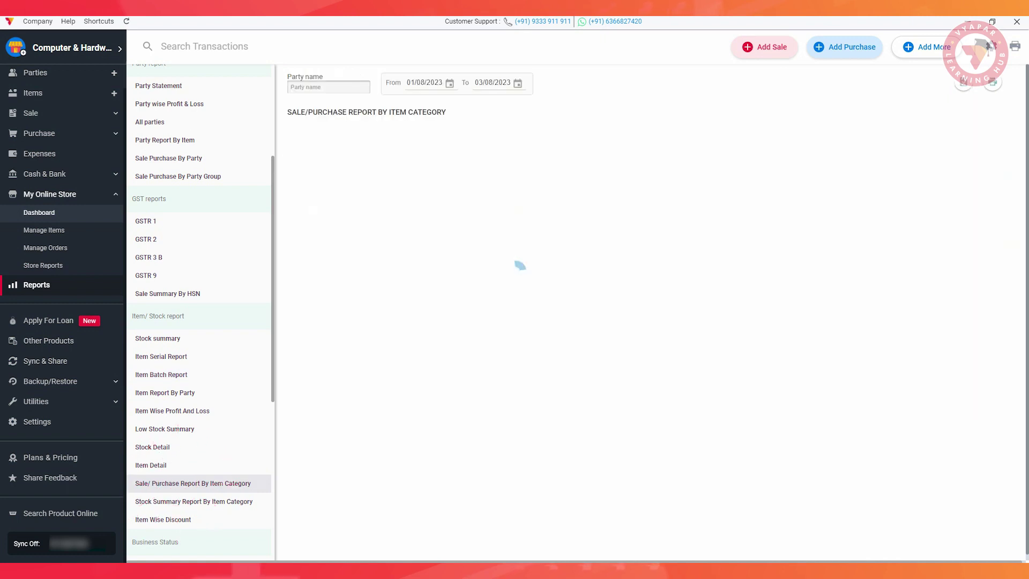